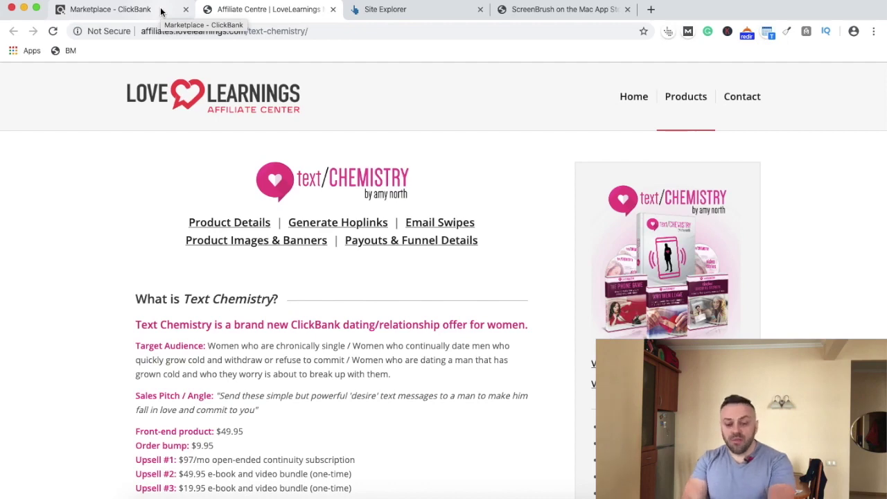
Copy the link address of the Text Chemistry offer in the ClickBank Marketplace
click(161, 11)
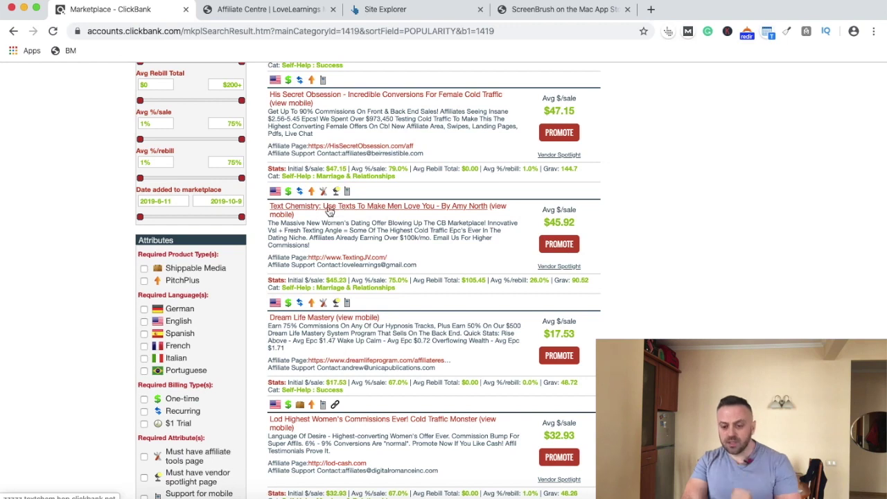
drag(280, 230, 446, 223)
mouse_move(505, 207)
mouse_down()
mouse_move(483, 178)
mouse_move(281, 192)
mouse_move(299, 228)
mouse_up()
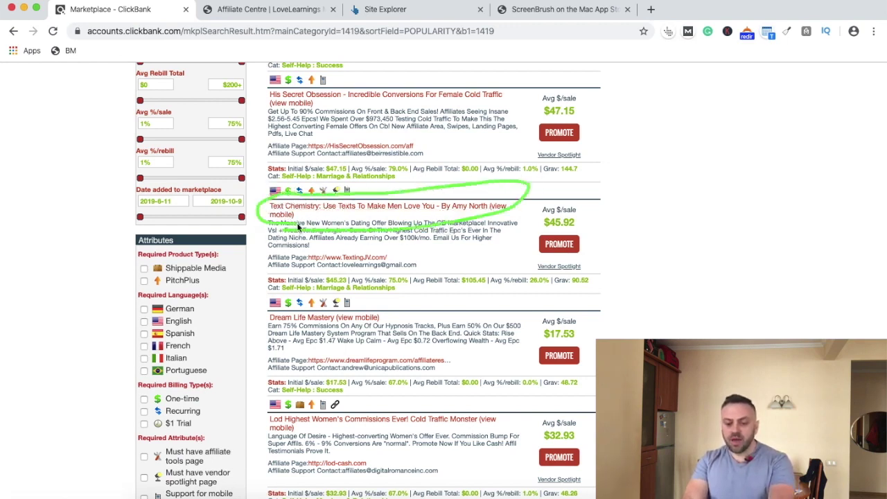
mouse_move(276, 120)
mouse_down()
mouse_move(426, 107)
mouse_move(491, 79)
mouse_move(277, 87)
mouse_move(272, 115)
mouse_up()
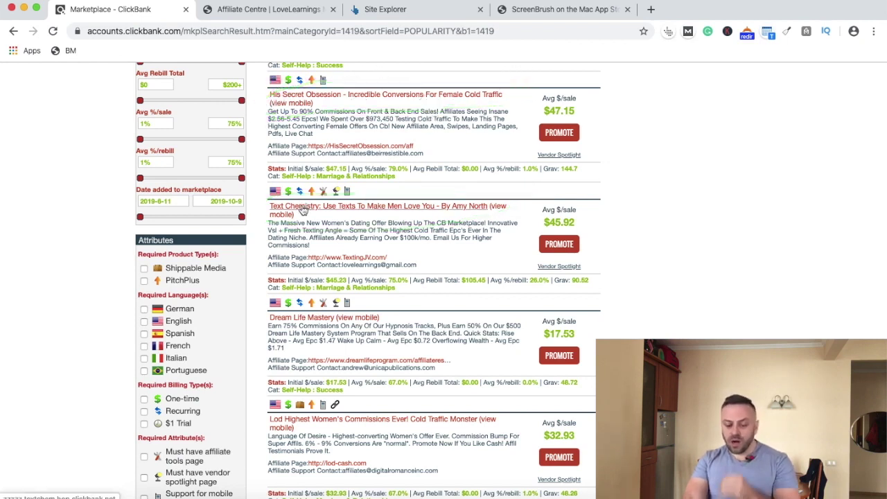
right_click(303, 210)
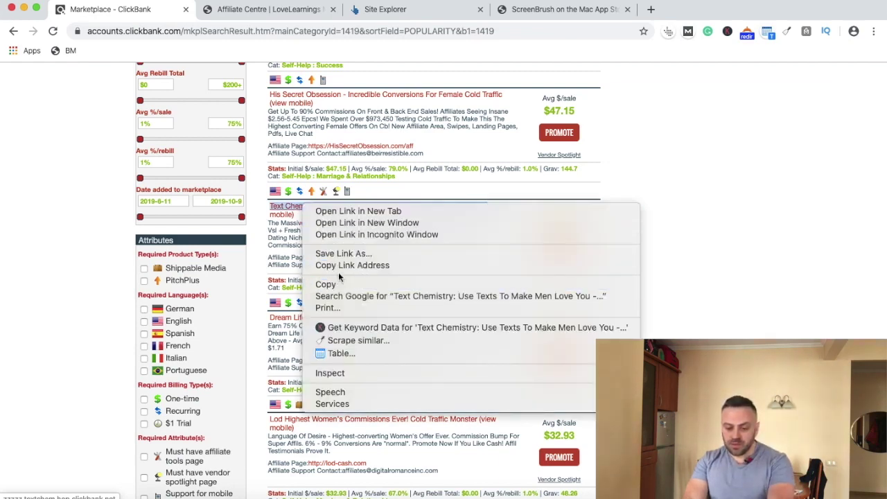
click(357, 263)
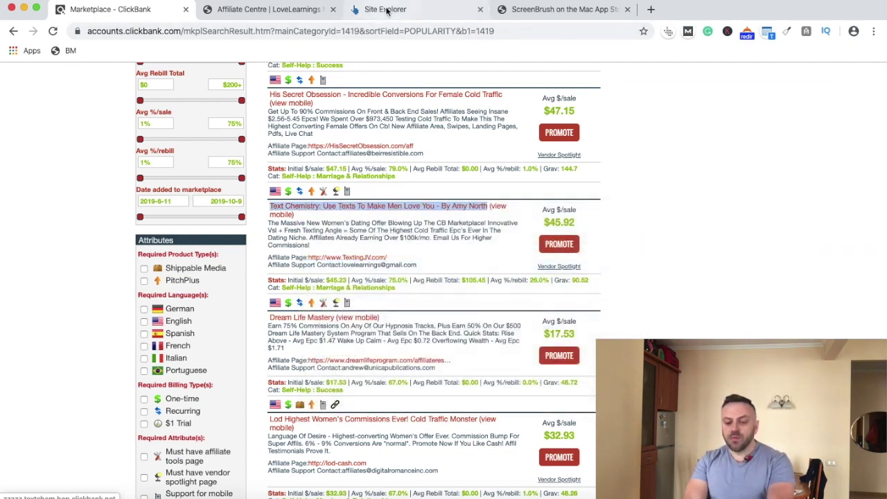
Enter the copied offer link as the target in Ahrefs Site Explorer and point out the parts of the address
click(387, 12)
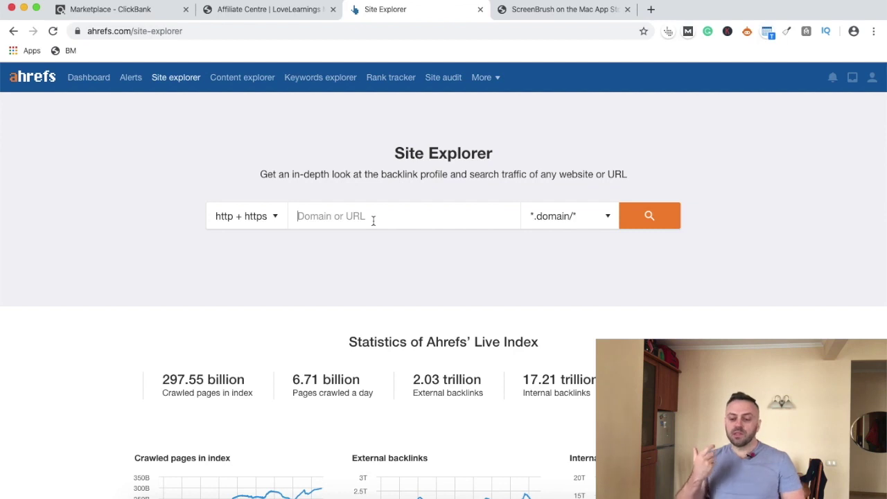
key(super+v)
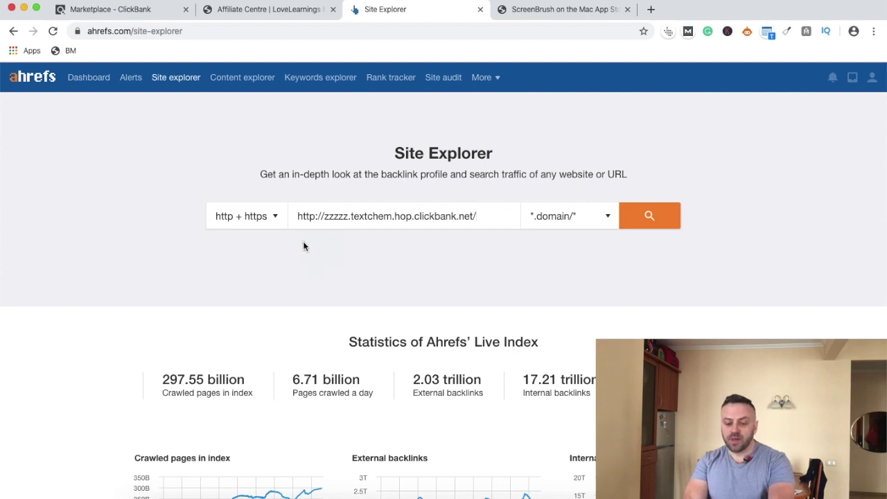
drag(291, 233, 482, 223)
mouse_move(356, 192)
mouse_down()
mouse_move(401, 234)
mouse_move(489, 224)
mouse_move(375, 183)
mouse_up()
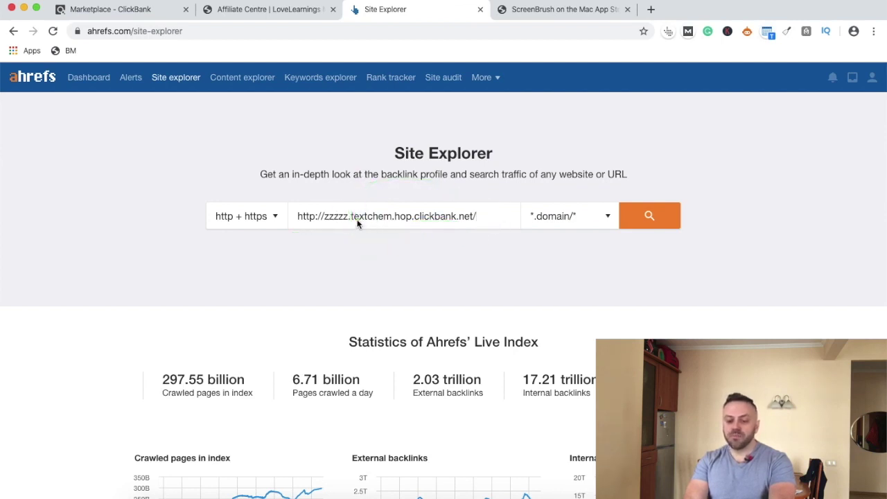
mouse_move(352, 235)
mouse_down()
mouse_move(390, 209)
mouse_move(350, 215)
mouse_move(362, 232)
mouse_up()
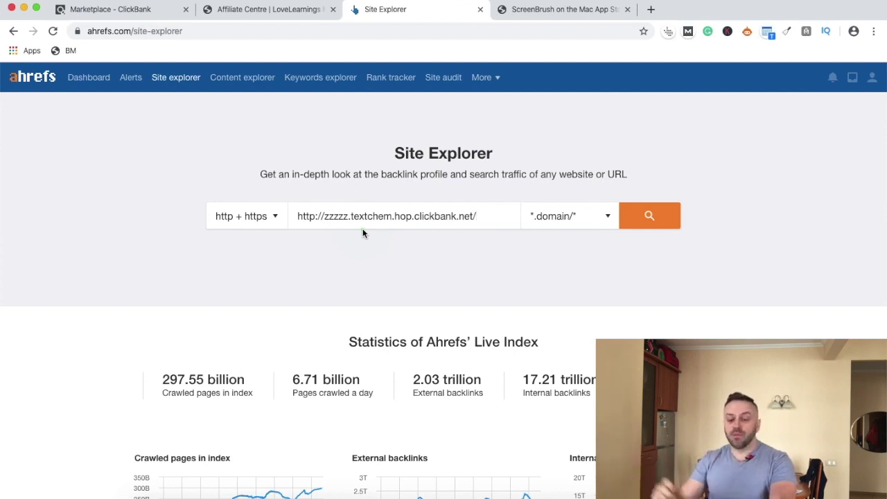
mouse_move(330, 229)
mouse_down()
mouse_move(349, 208)
mouse_move(321, 224)
mouse_move(347, 206)
mouse_up()
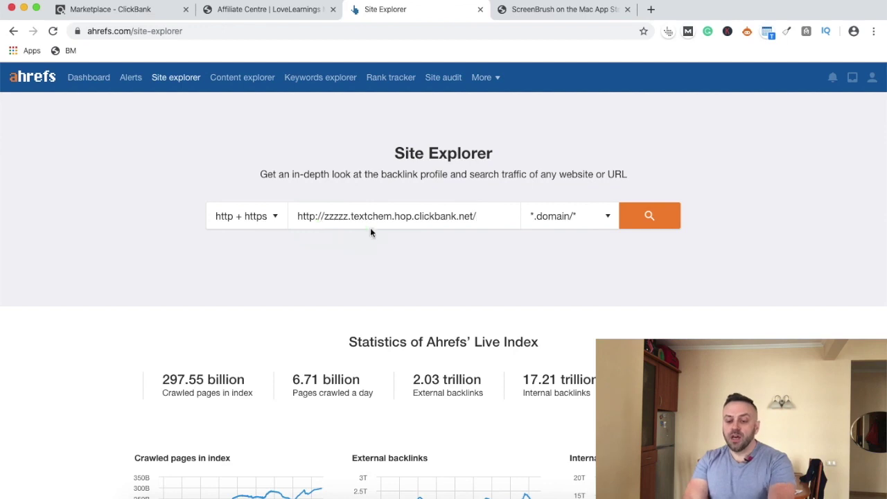
mouse_move(350, 237)
mouse_down()
mouse_move(457, 238)
mouse_move(411, 188)
mouse_move(340, 222)
mouse_move(364, 237)
mouse_up()
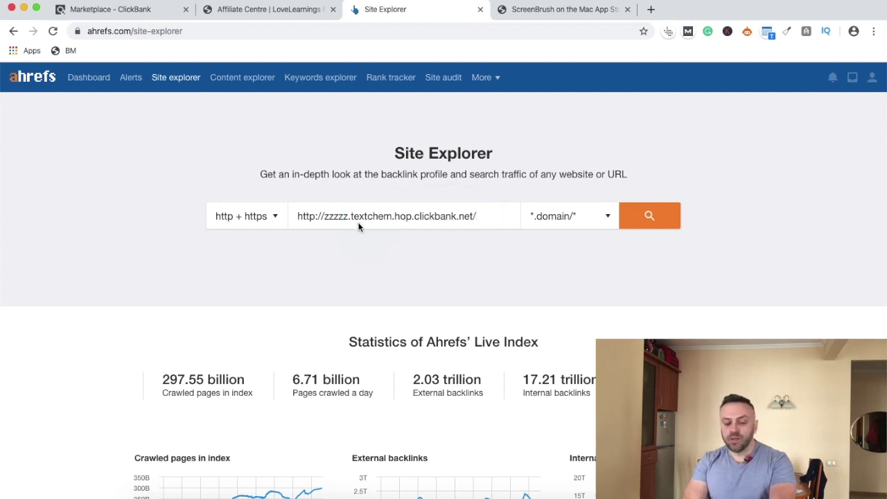
Trim the target to textchem.hop.clickbank.net and run the Site Explorer search
drag(352, 219, 295, 219)
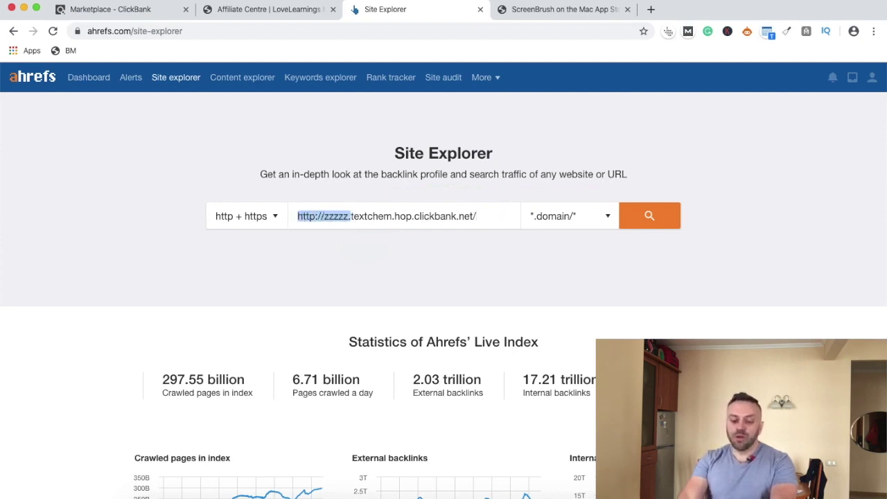
key(BackSpace)
key(super+Right)
key(BackSpace)
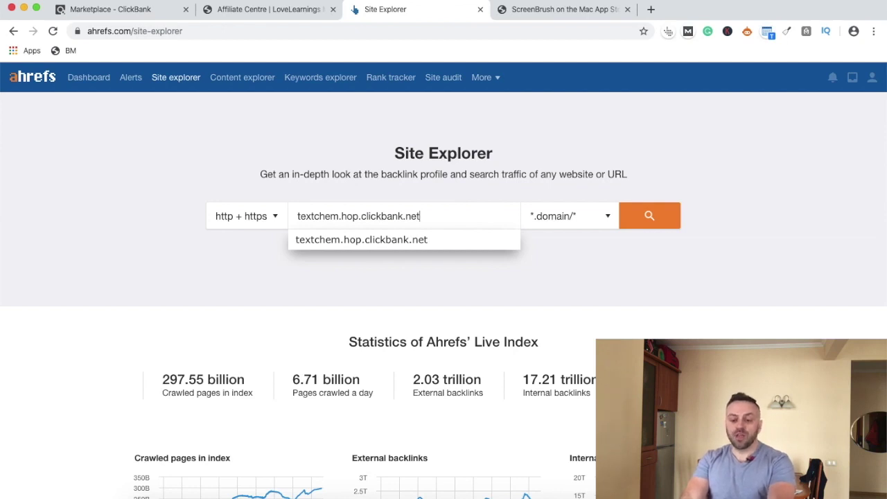
key(Return)
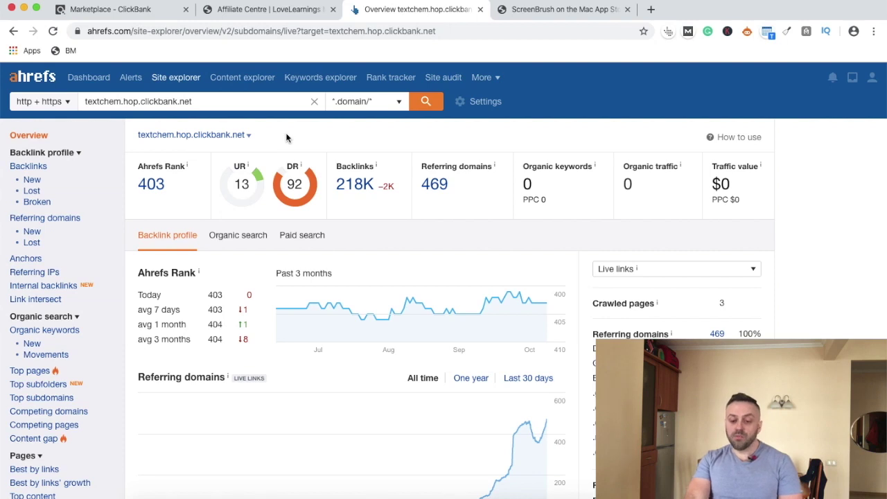
Open the Backlinks report for the target and examine the referring pages and the links they point to
click(54, 180)
mouse_move(53, 180)
mouse_down()
mouse_move(43, 124)
mouse_move(35, 184)
mouse_move(35, 122)
mouse_move(15, 181)
mouse_up()
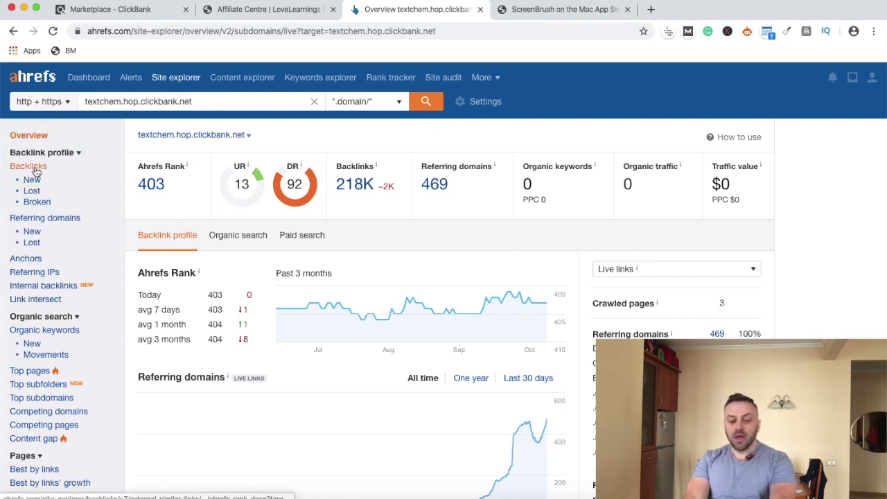
click(36, 168)
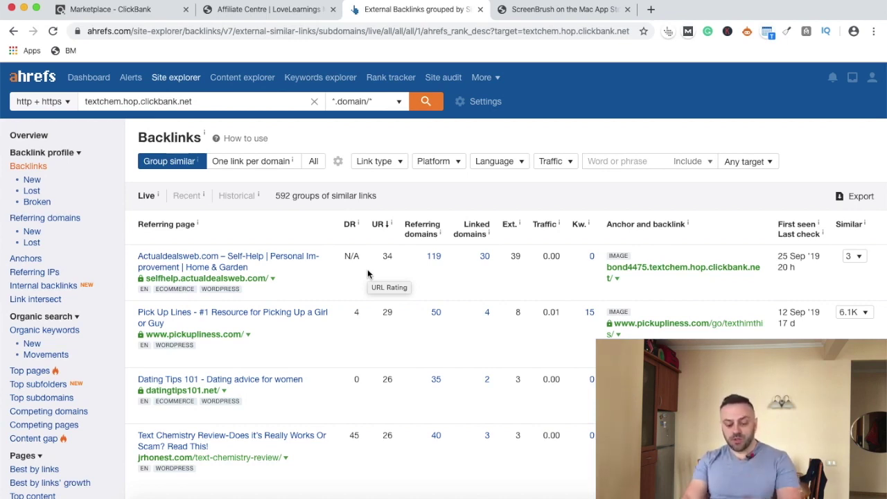
mouse_move(168, 239)
mouse_down()
mouse_move(160, 199)
mouse_move(166, 242)
mouse_up()
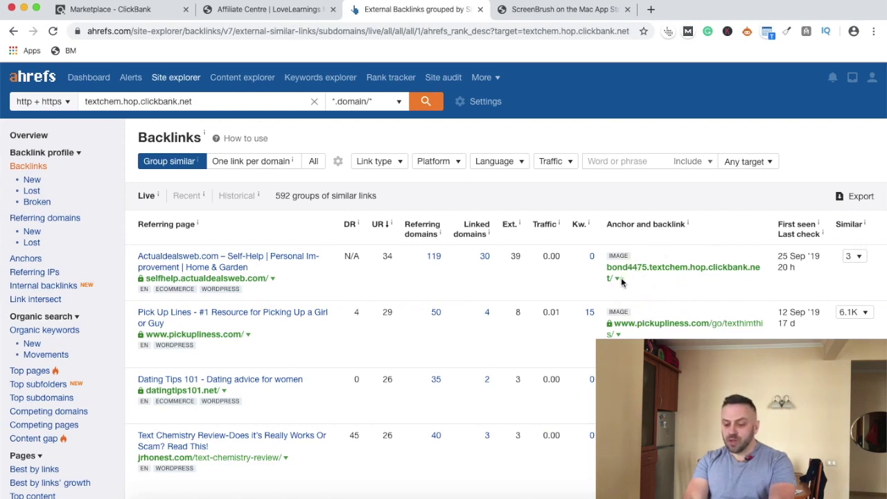
mouse_move(615, 291)
mouse_down()
mouse_move(688, 257)
mouse_move(600, 265)
mouse_move(633, 284)
mouse_up()
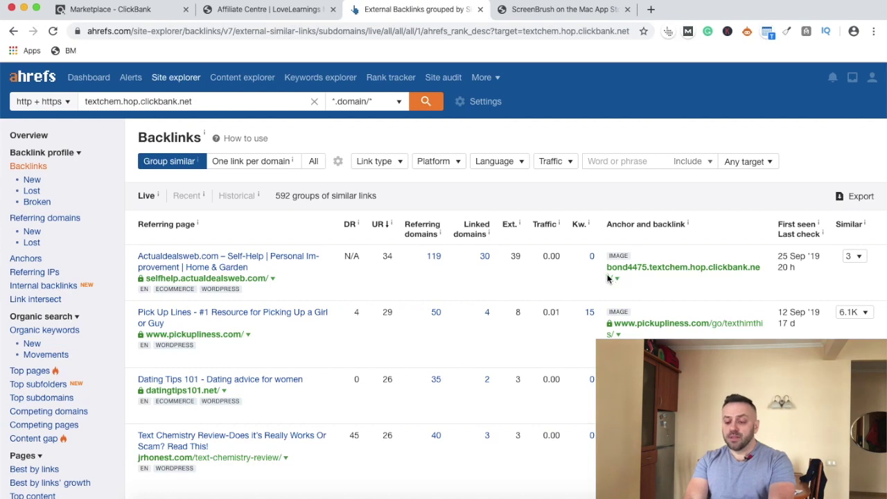
mouse_move(608, 278)
mouse_down()
mouse_move(621, 255)
mouse_move(617, 278)
mouse_up()
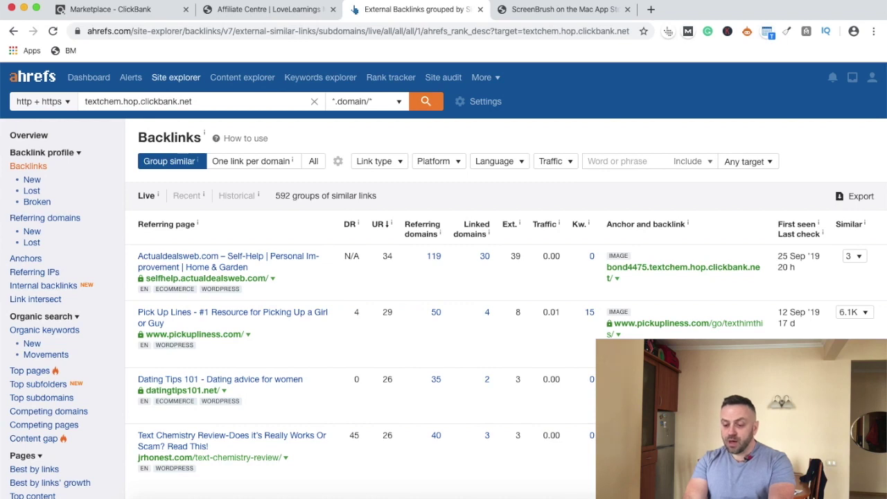
drag(695, 338, 644, 341)
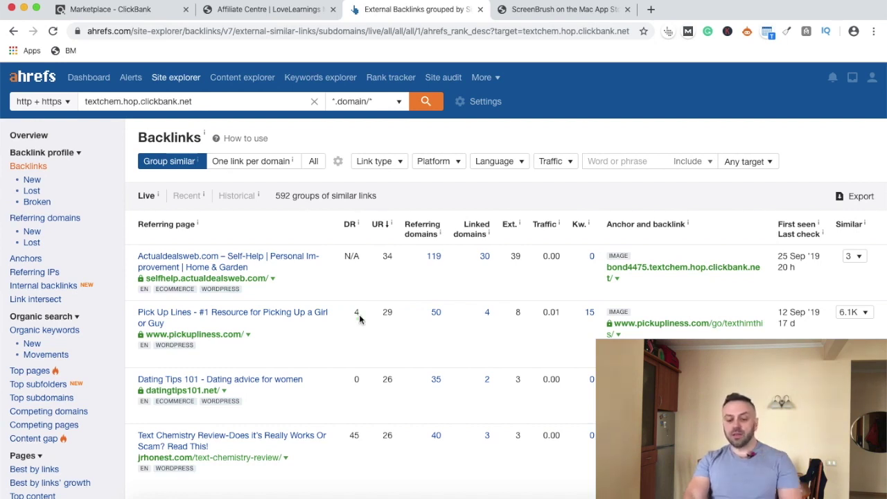
mouse_move(164, 416)
mouse_down()
mouse_move(248, 408)
mouse_move(253, 348)
mouse_move(131, 388)
mouse_move(178, 414)
mouse_up()
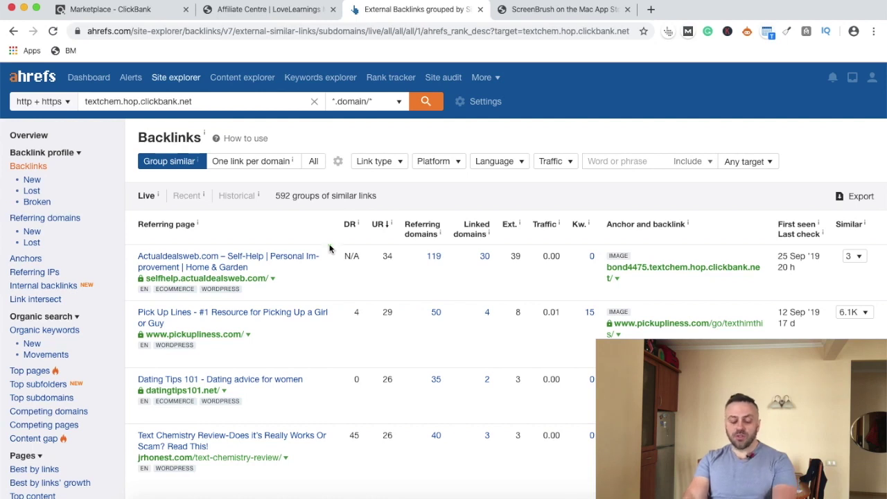
Sort the backlinks by traffic in descending order
click(546, 229)
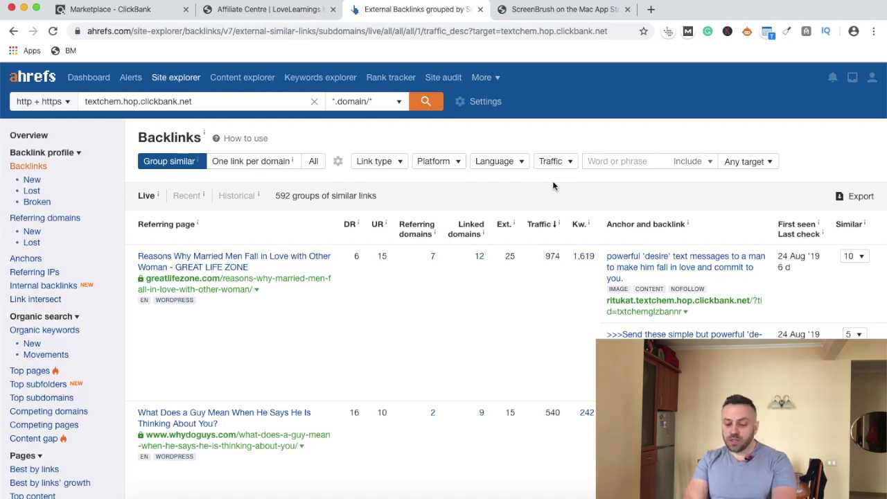
mouse_move(540, 237)
mouse_down()
mouse_move(530, 190)
mouse_move(520, 228)
mouse_up()
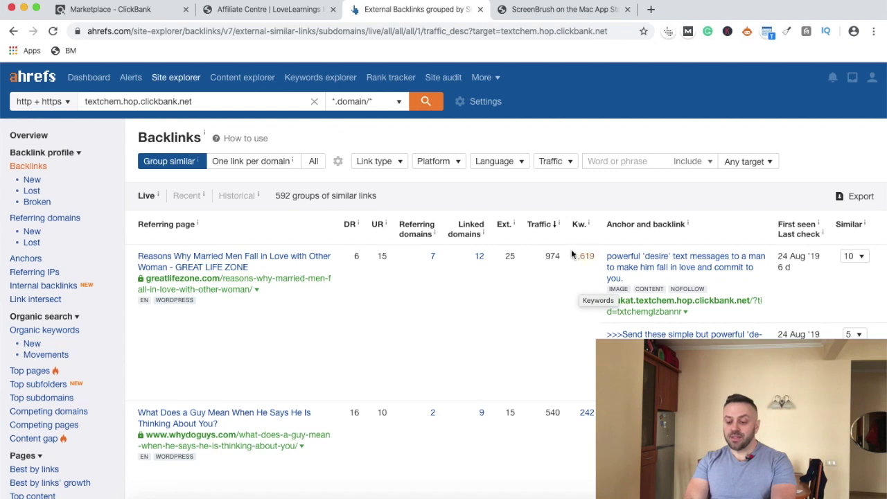
mouse_move(575, 274)
mouse_down()
mouse_move(605, 245)
mouse_move(560, 256)
mouse_move(595, 279)
mouse_move(543, 270)
mouse_move(548, 242)
mouse_up()
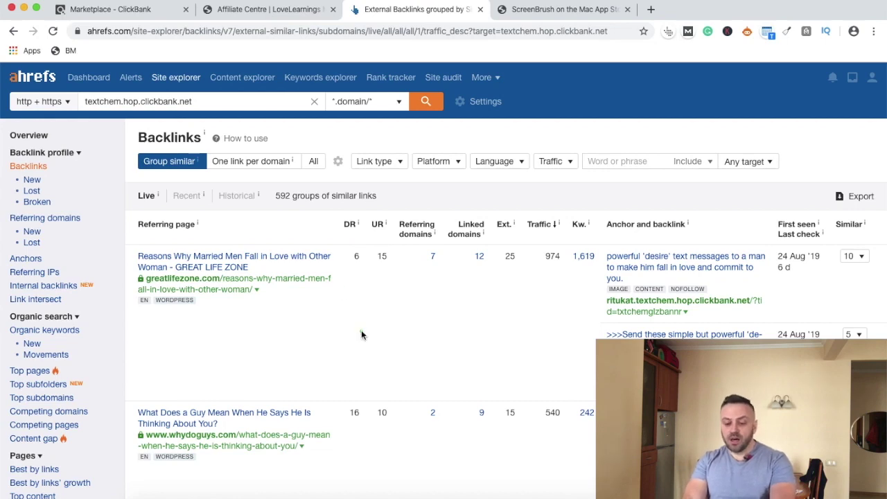
Examine the traffic and keyword figures of the highest-traffic referring pages in the backlink list
scroll(318, 338, down, 3)
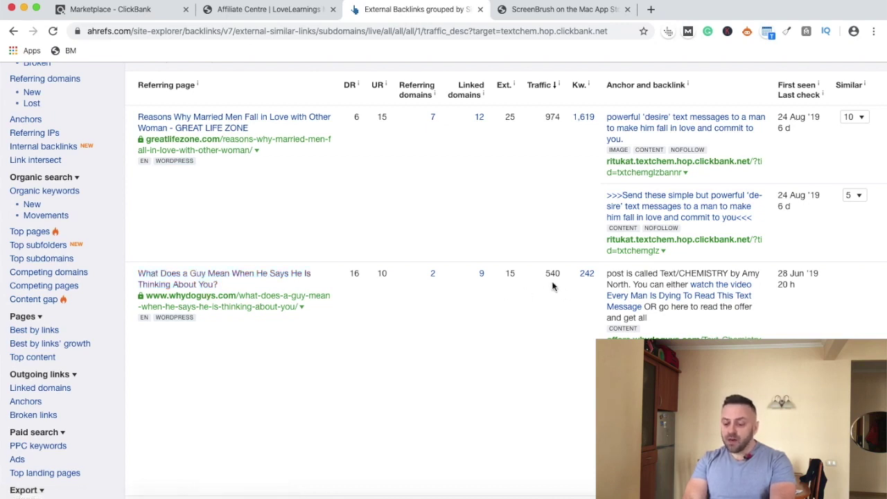
mouse_move(563, 291)
mouse_down()
mouse_move(554, 241)
mouse_move(565, 294)
mouse_move(603, 271)
mouse_move(570, 278)
mouse_move(581, 292)
mouse_up()
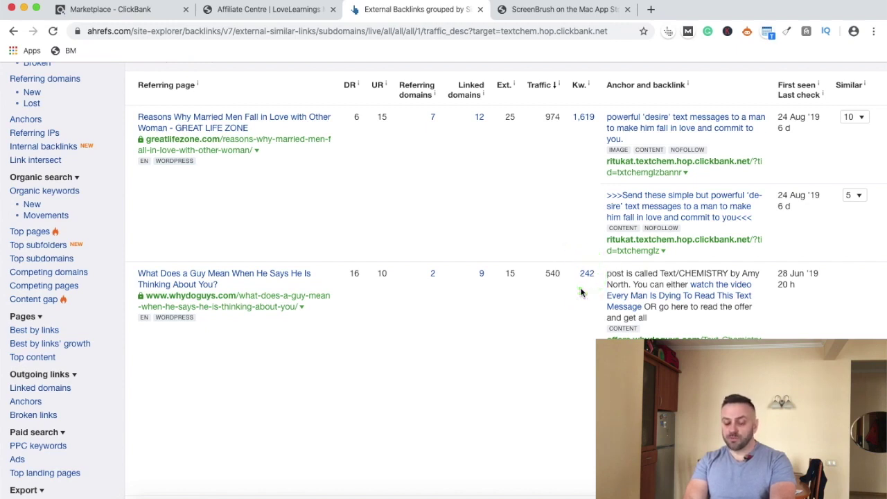
scroll(493, 311, down, 5)
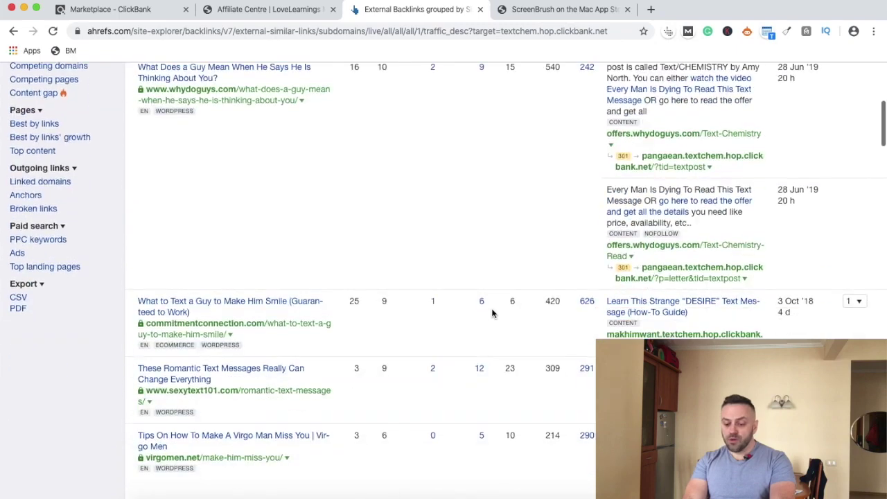
scroll(493, 313, up, 6)
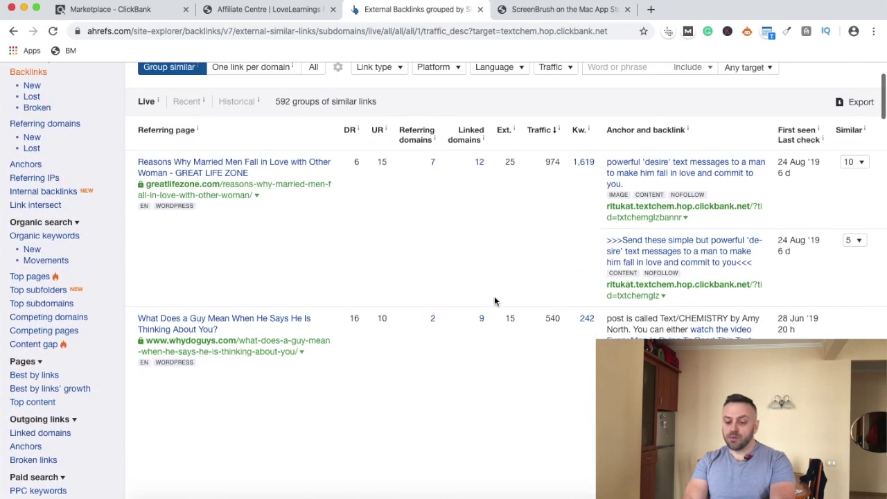
scroll(527, 236, down, 4)
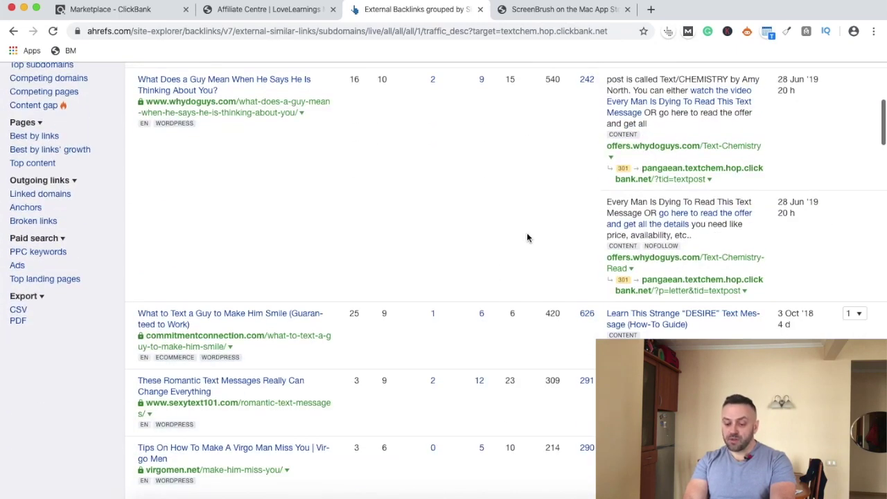
mouse_move(543, 326)
mouse_down()
mouse_move(566, 296)
mouse_move(568, 316)
mouse_move(568, 294)
mouse_up()
mouse_move(545, 400)
mouse_down()
mouse_move(531, 372)
mouse_move(546, 399)
mouse_up()
mouse_move(540, 465)
mouse_down()
mouse_move(572, 432)
mouse_move(539, 466)
mouse_up()
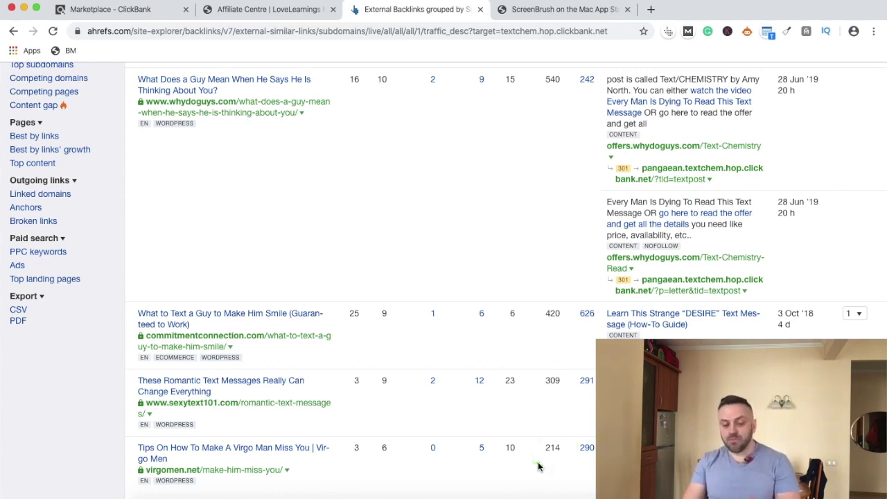
scroll(336, 296, up, 5)
scroll(335, 296, down, 1)
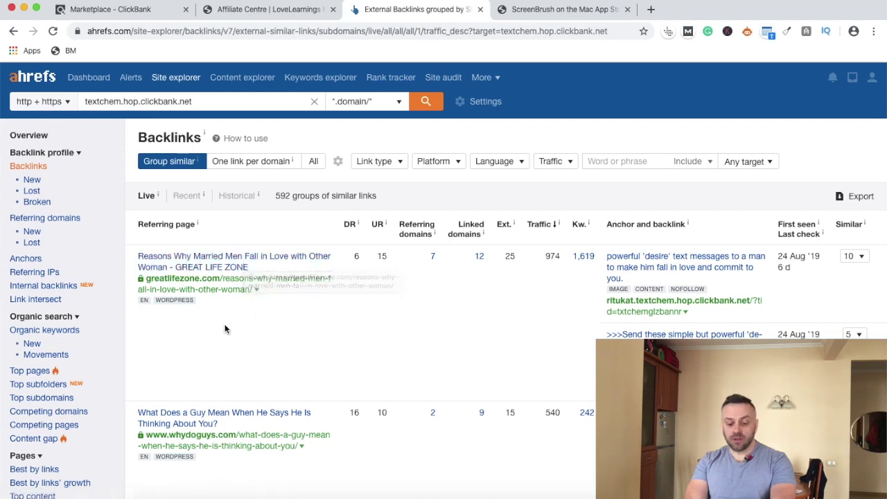
Open the greatlifezone.com article on why married men fall in love with another woman in a new tab and view its content
mouse_move(212, 328)
mouse_down()
mouse_move(348, 258)
mouse_move(120, 261)
mouse_move(329, 210)
mouse_move(178, 313)
mouse_up()
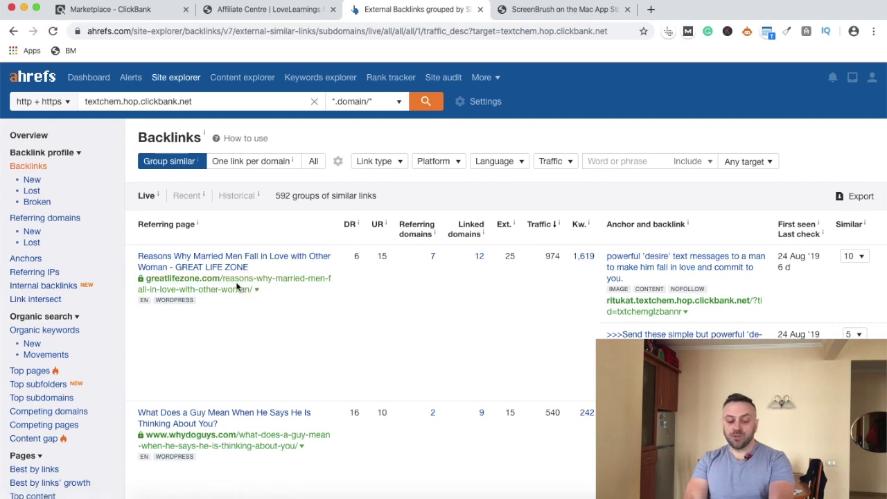
super+click(238, 296)
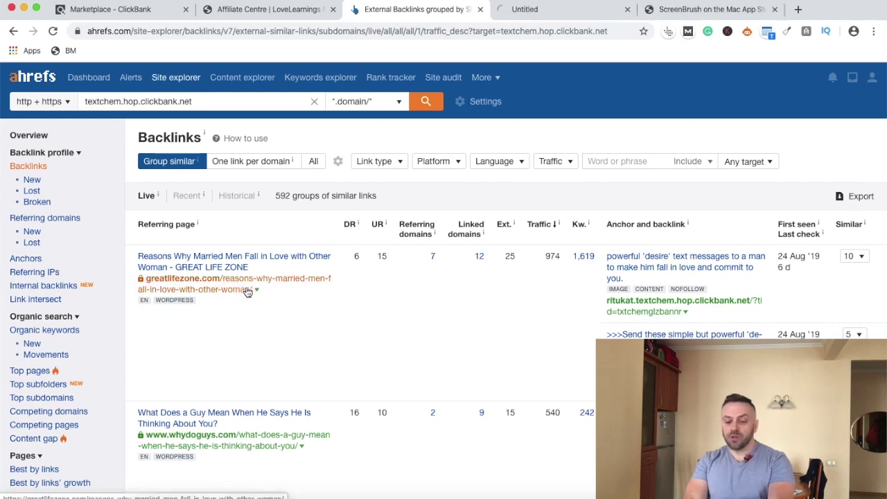
click(567, 10)
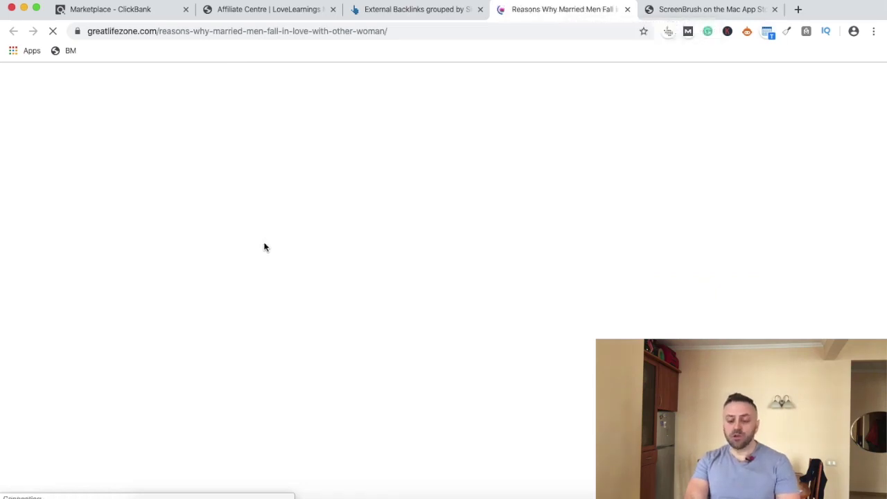
scroll(264, 247, down, 6)
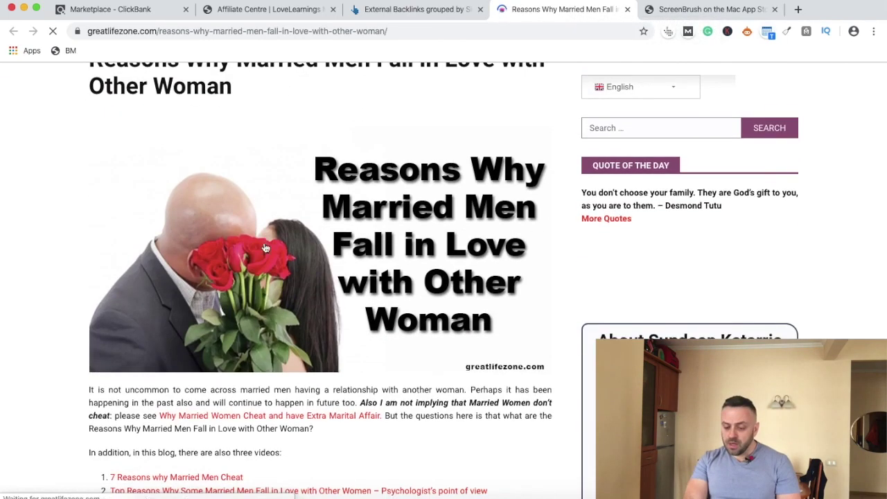
Examine the greatlifezone.com article for the affiliate links and calls to action placed between its sections
scroll(264, 246, up, 5)
scroll(264, 246, up, 2)
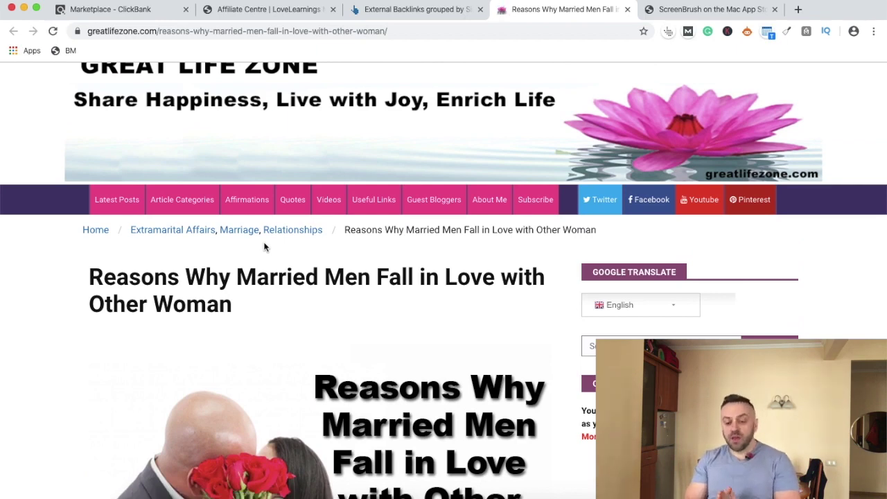
scroll(264, 247, down, 10)
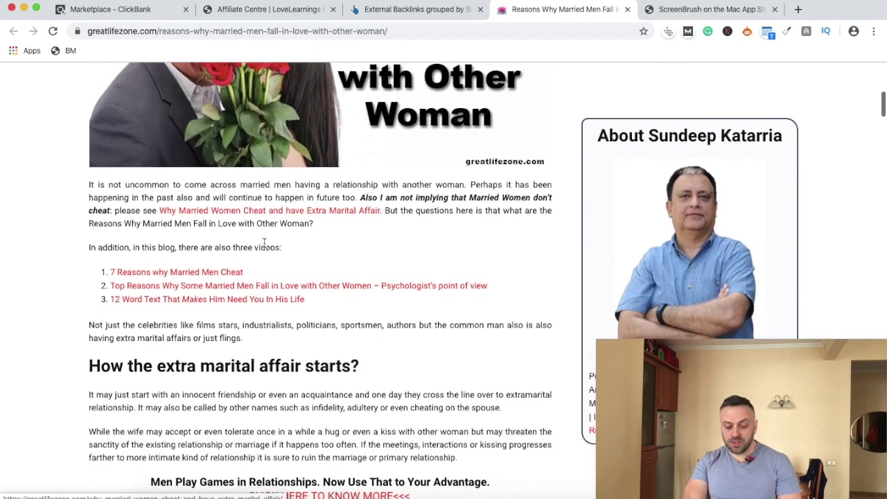
scroll(158, 279, down, 10)
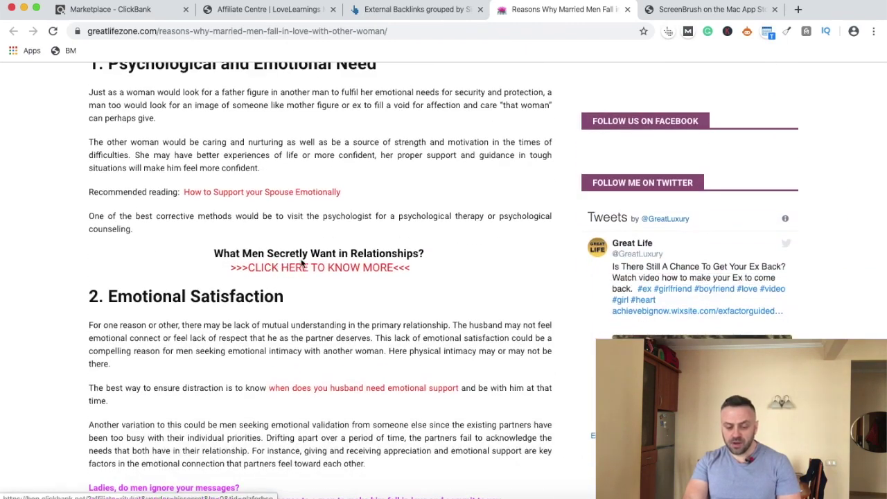
scroll(294, 262, down, 2)
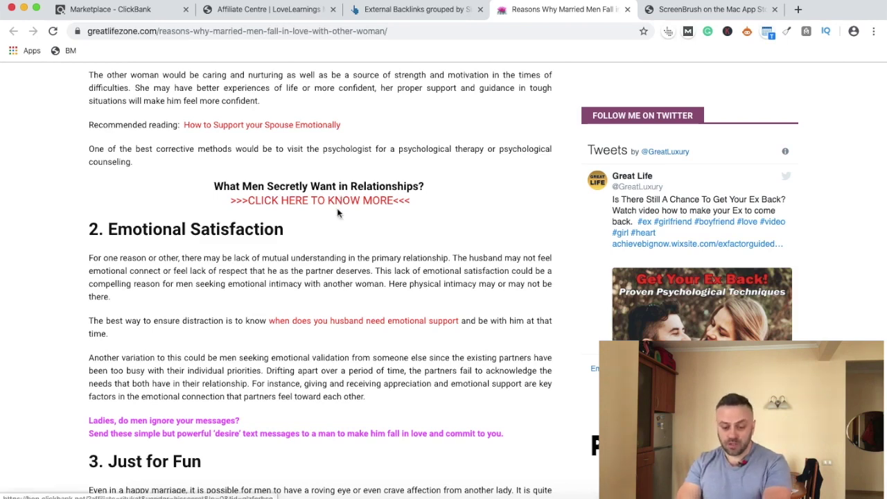
scroll(336, 216, down, 5)
scroll(336, 215, down, 7)
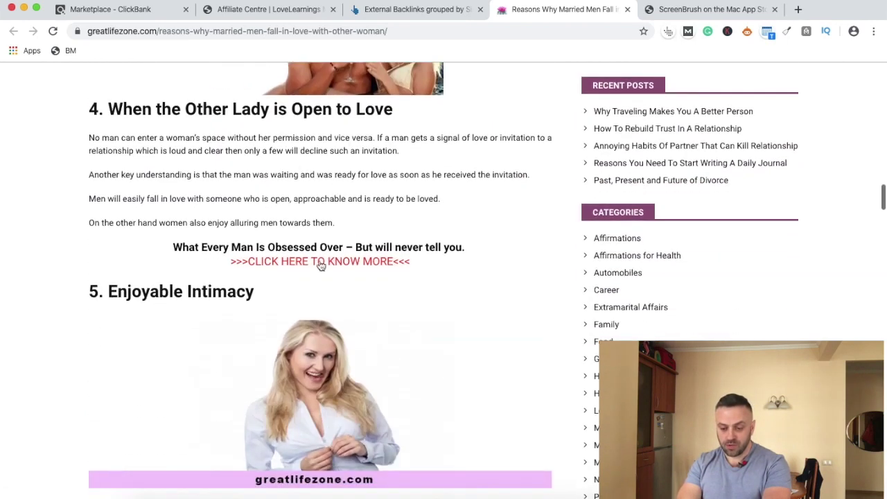
scroll(327, 267, down, 10)
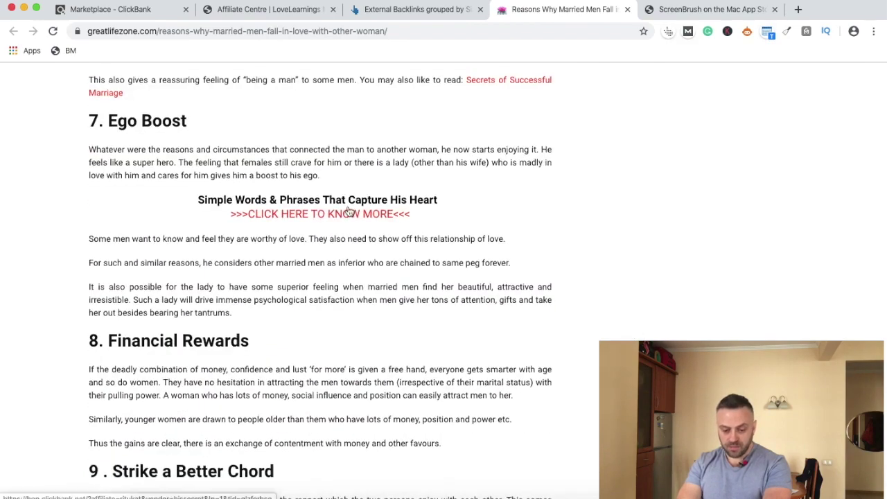
scroll(350, 212, down, 10)
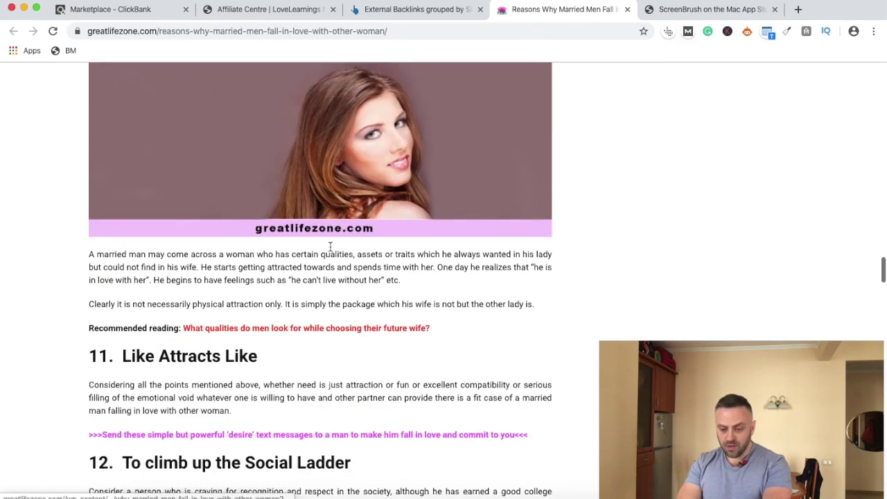
scroll(321, 298, up, 20)
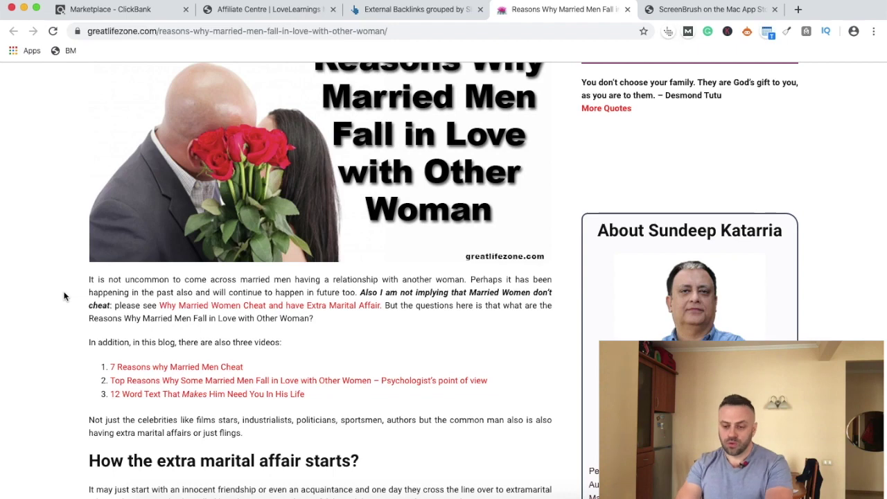
Search the article's page source for "textch" to locate the affiliate hoplinks, and close the source view
right_click(64, 297)
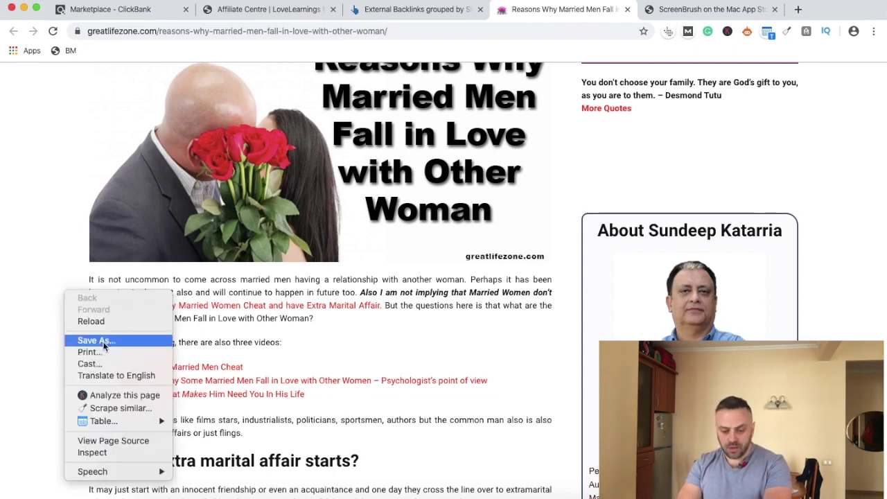
click(116, 442)
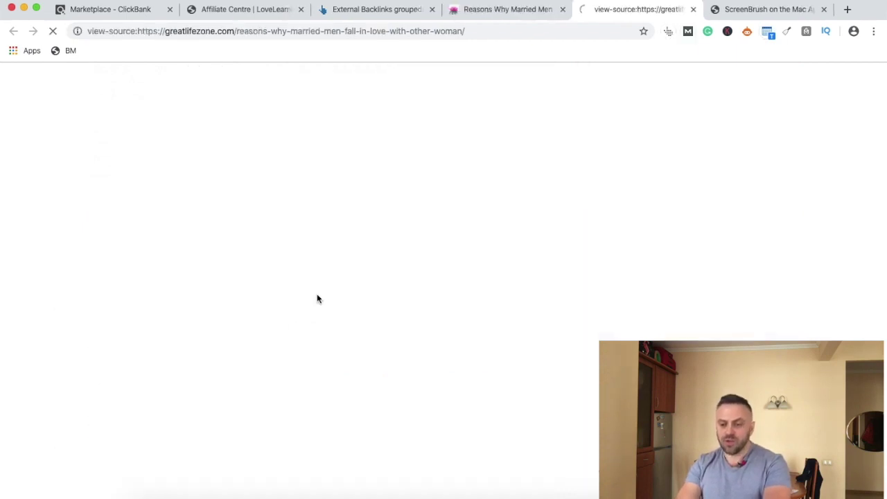
key(super+f)
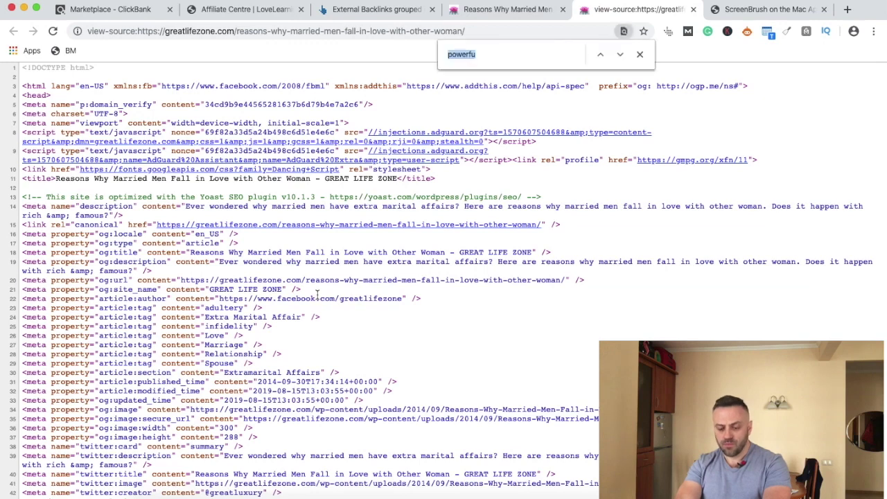
key(BackSpace)
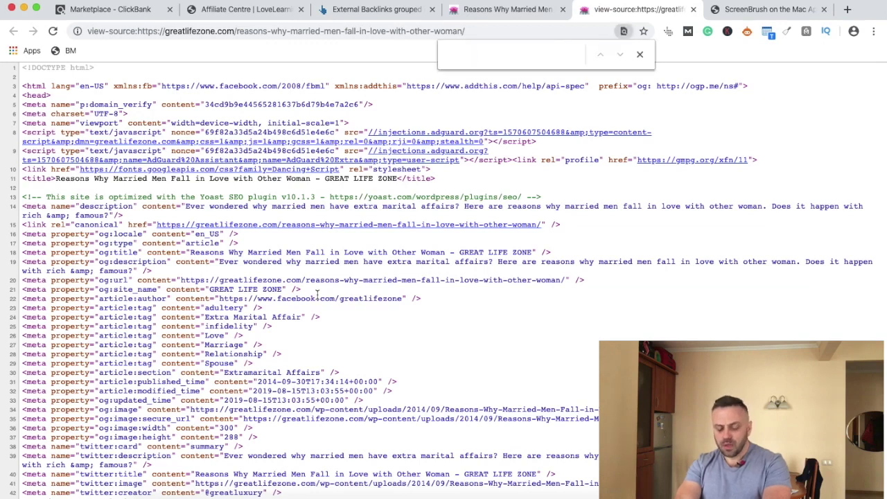
text(textch)
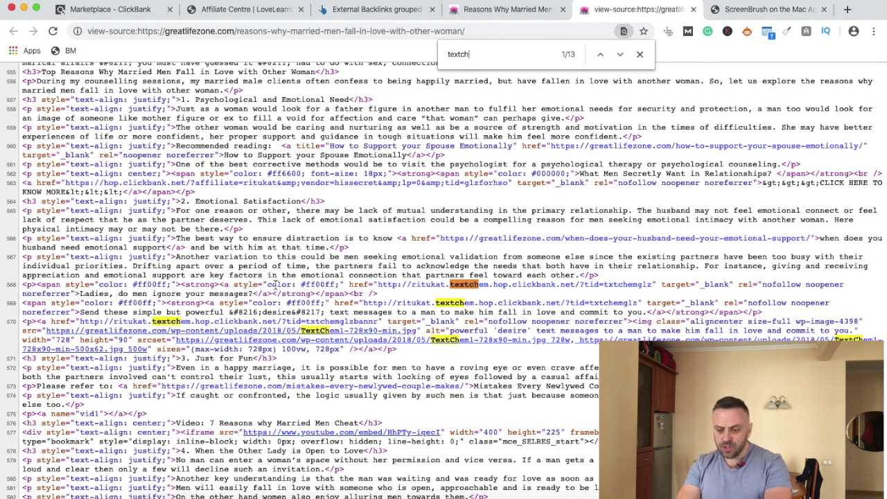
click(640, 54)
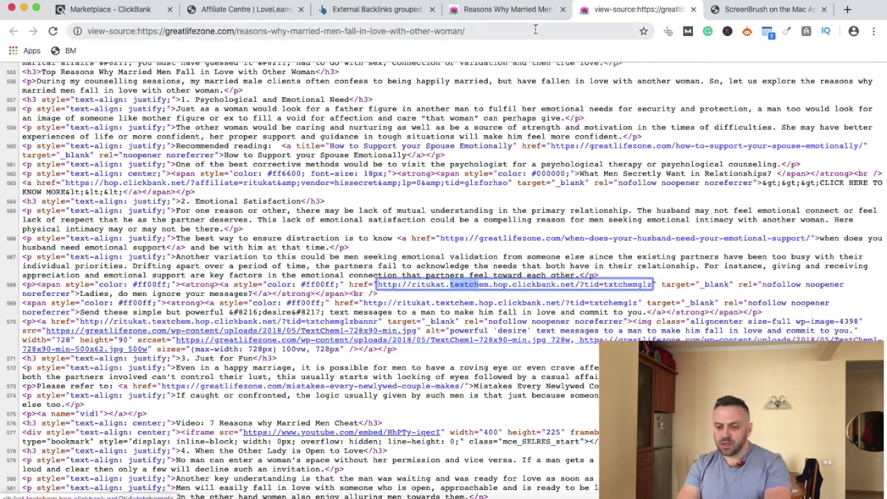
click(535, 14)
click(693, 9)
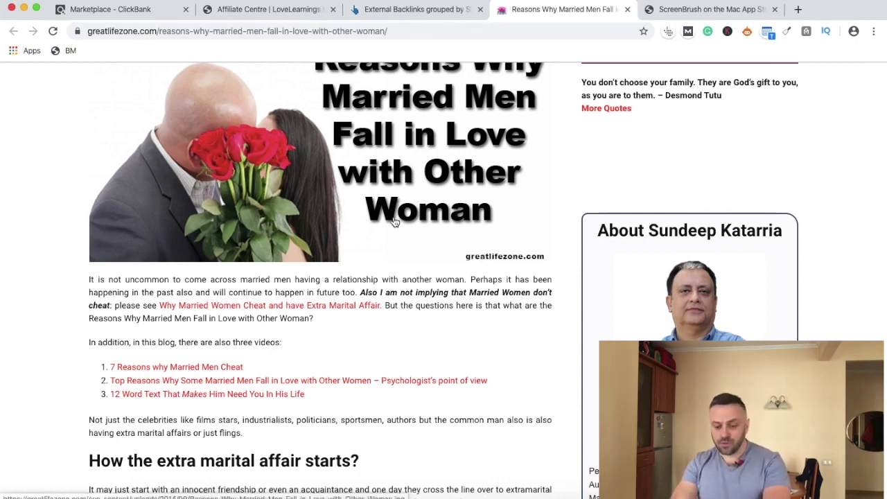
Find "ladies" in the article text and examine the promotional link about men ignoring messages
key(super+f)
text(ladies)
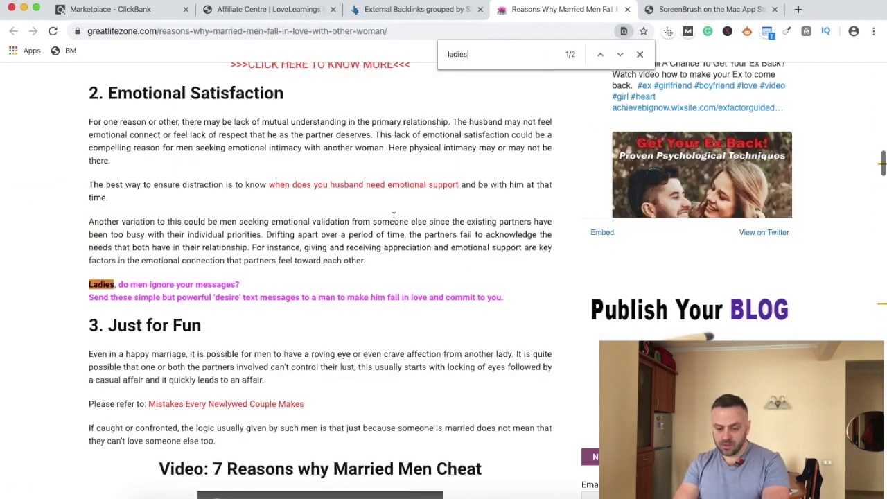
key(Escape)
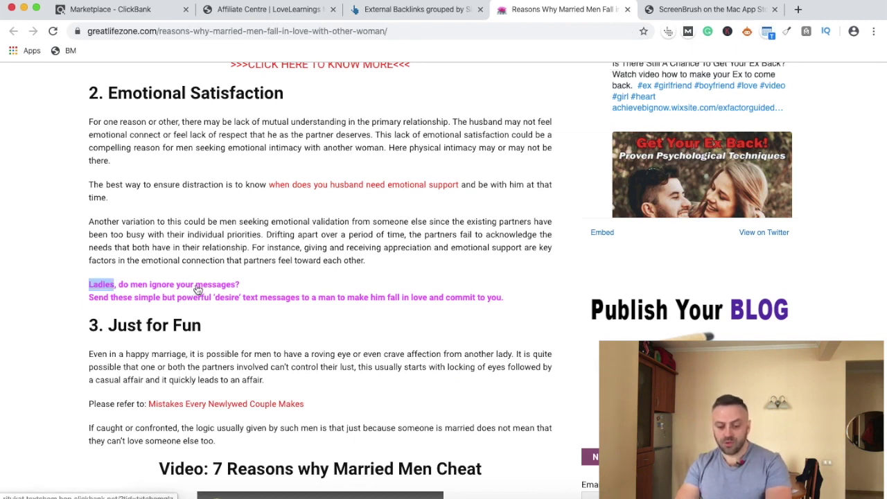
mouse_move(257, 283)
mouse_down()
mouse_move(104, 277)
mouse_move(244, 295)
mouse_move(95, 277)
mouse_move(238, 259)
mouse_move(107, 262)
mouse_up()
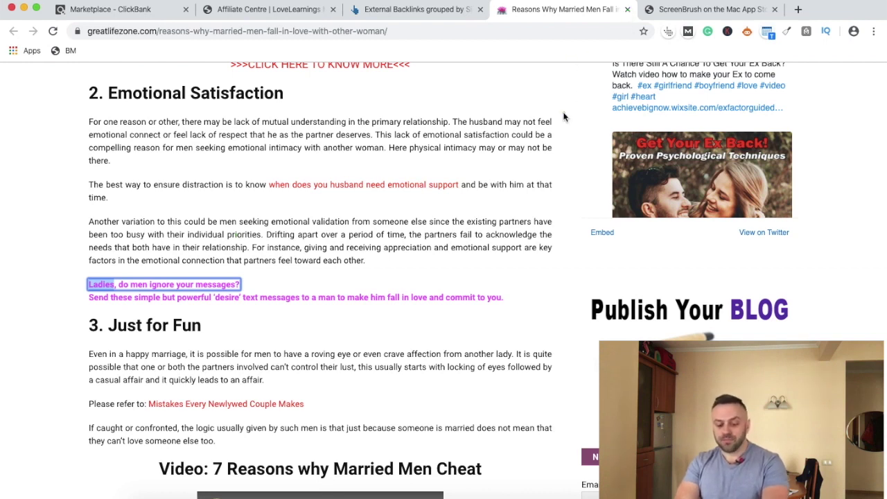
Close the article and open the Organic keywords report for the greatlifezone.com page from the backlink list
click(627, 10)
click(431, 14)
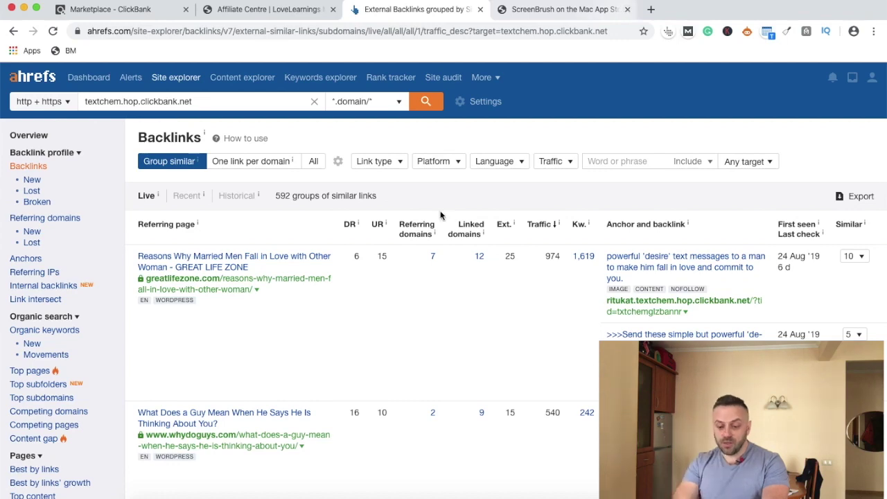
scroll(436, 226, down, 3)
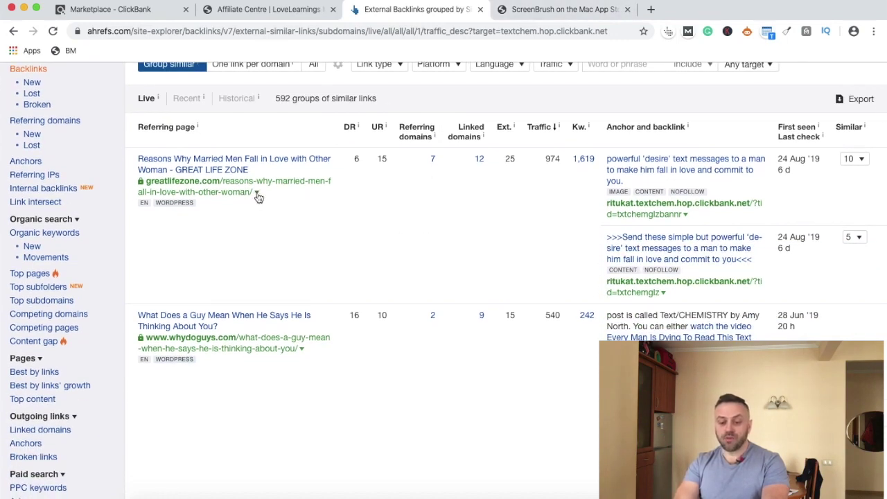
scroll(258, 198, up, 3)
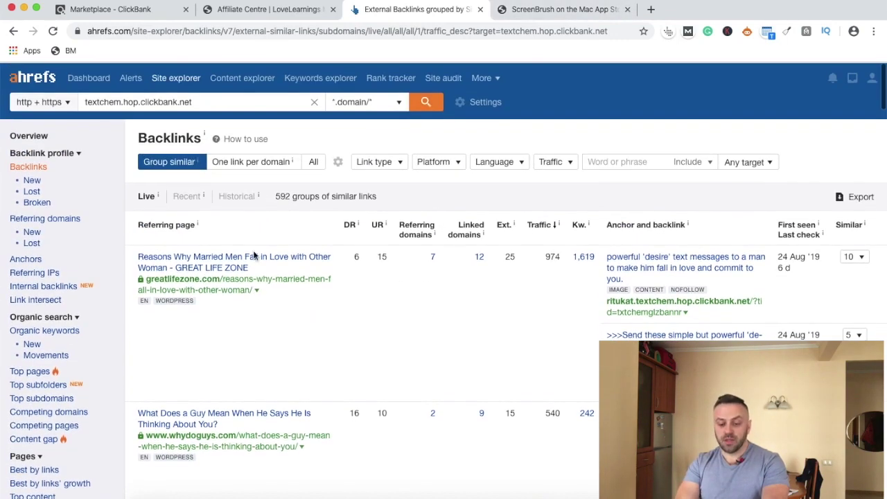
mouse_move(254, 308)
mouse_down()
mouse_move(244, 278)
mouse_move(261, 290)
mouse_up()
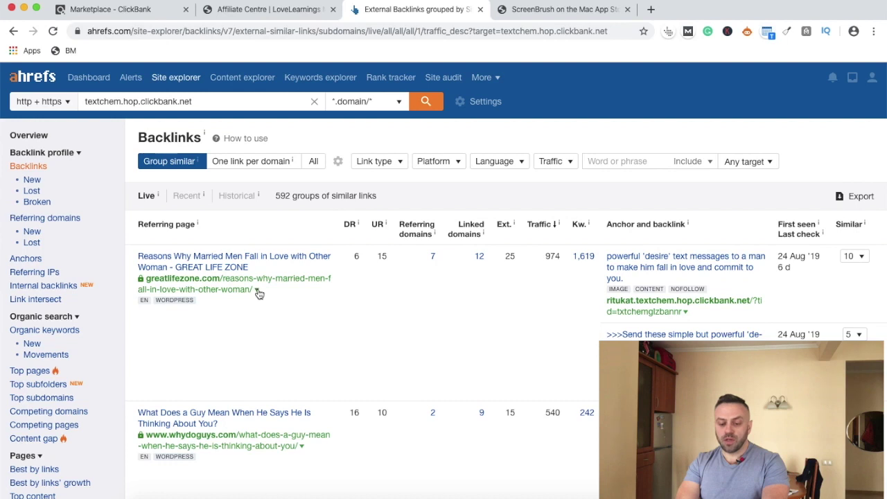
click(257, 291)
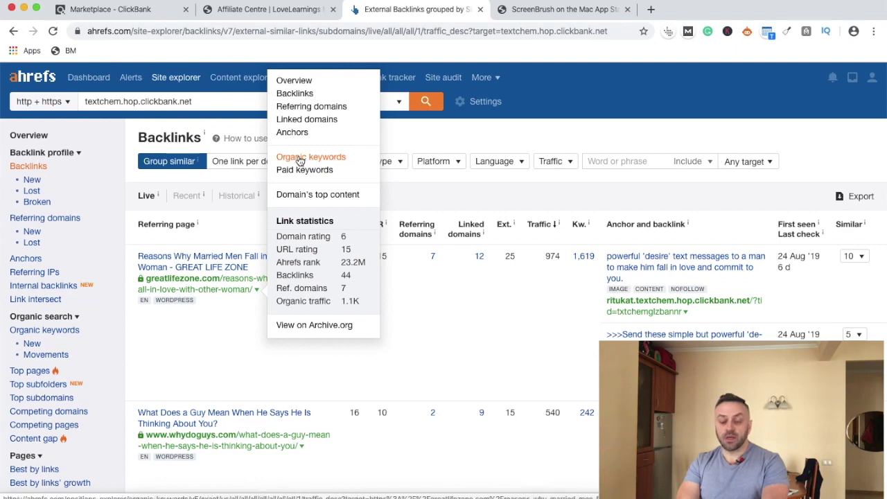
click(300, 158)
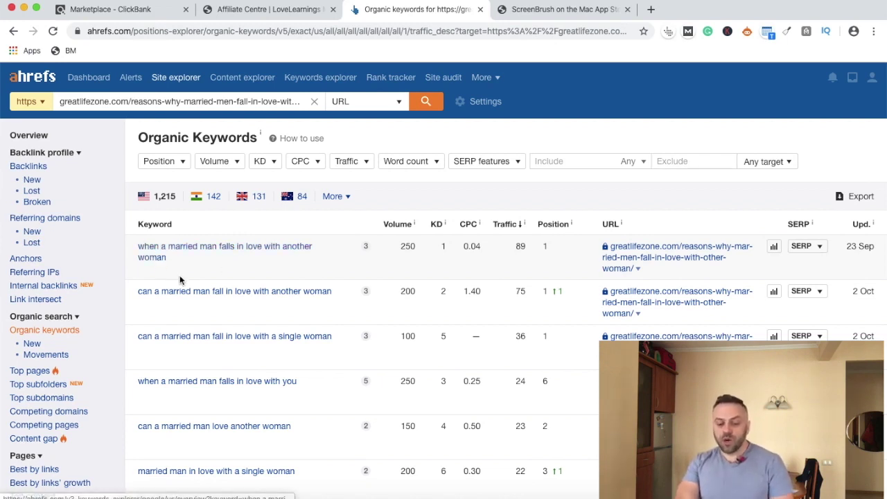
Examine the page's top organic keywords about married men falling in love and their search volumes
mouse_move(206, 277)
mouse_down()
mouse_move(317, 243)
mouse_move(139, 234)
mouse_move(210, 280)
mouse_up()
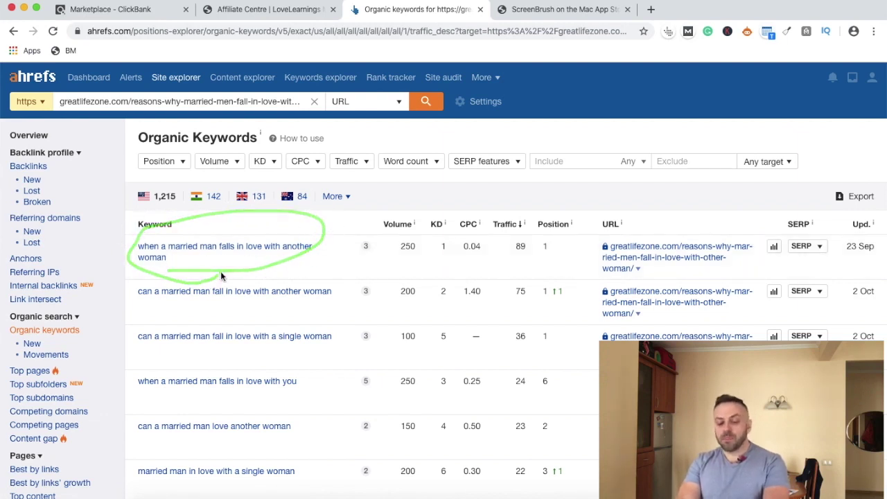
mouse_move(151, 311)
mouse_down()
mouse_move(316, 300)
mouse_move(236, 257)
mouse_move(145, 295)
mouse_up()
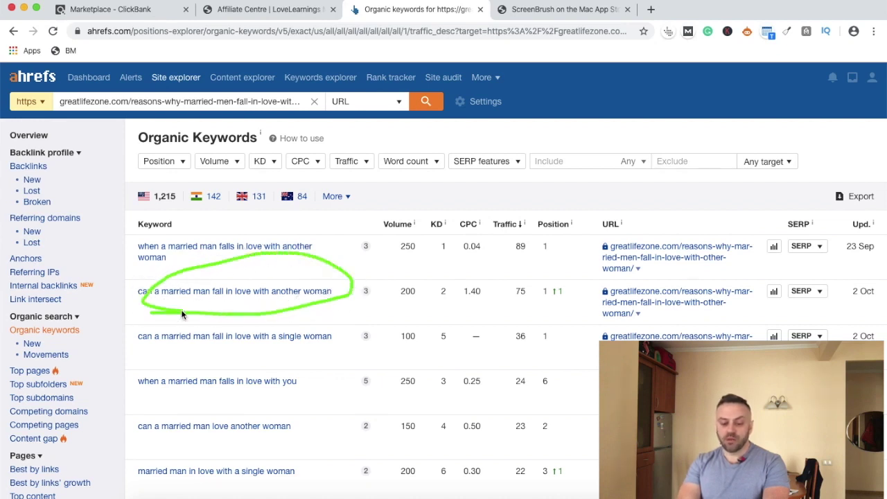
mouse_move(148, 405)
mouse_down()
mouse_move(176, 407)
mouse_move(291, 356)
mouse_move(134, 372)
mouse_move(157, 398)
mouse_up()
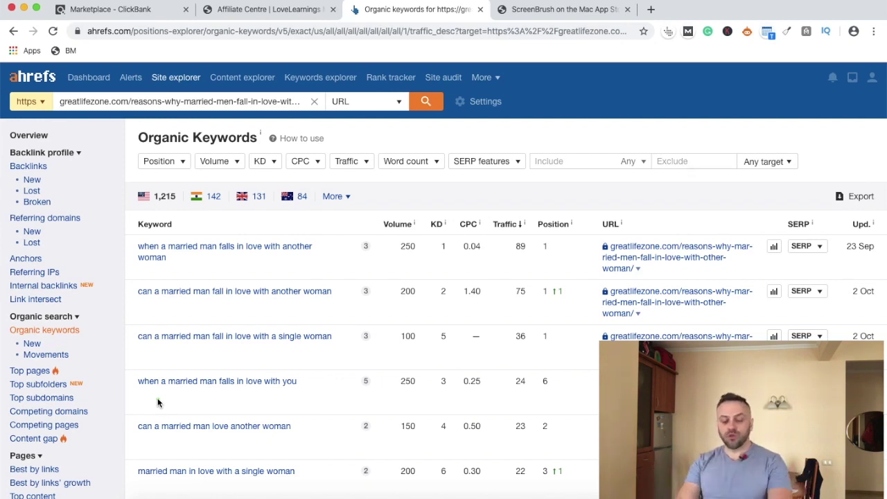
drag(399, 248, 424, 241)
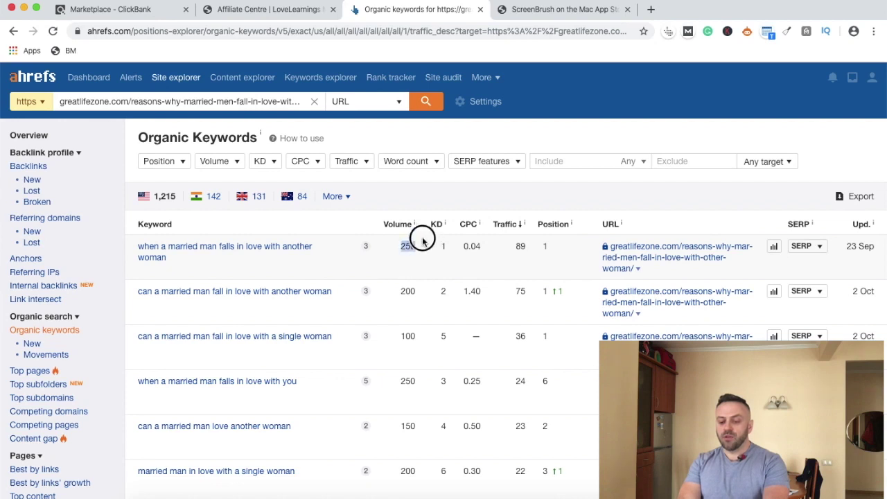
mouse_move(395, 271)
mouse_down()
mouse_move(429, 238)
mouse_move(416, 256)
mouse_up()
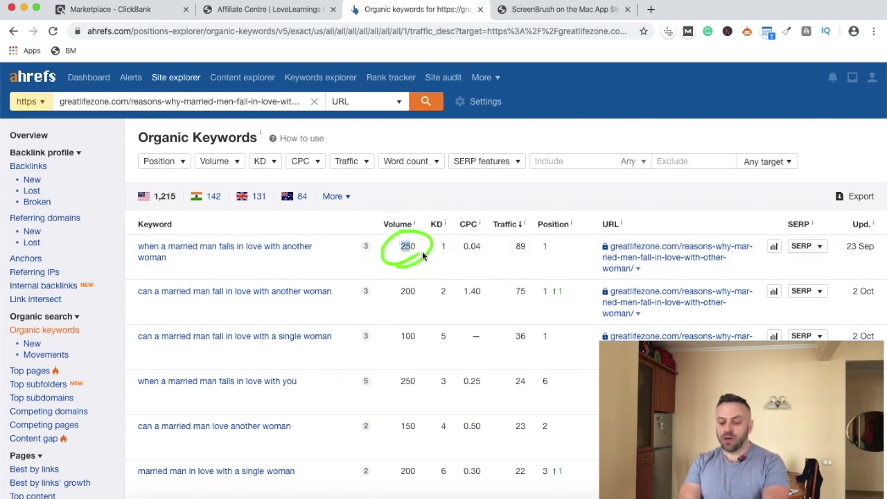
mouse_move(392, 317)
mouse_down()
mouse_move(402, 277)
mouse_move(395, 315)
mouse_up()
mouse_move(406, 351)
mouse_down()
mouse_move(426, 341)
mouse_move(414, 350)
mouse_move(422, 348)
mouse_up()
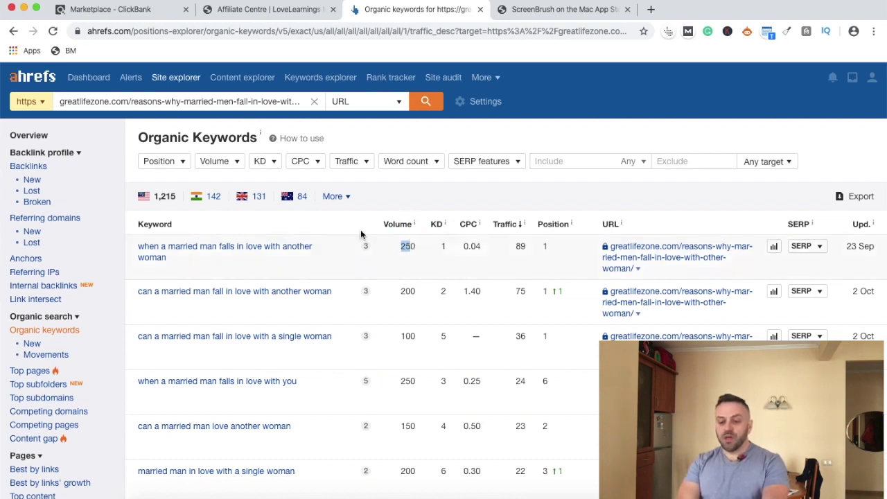
Return to the backlink list and open the whydoguys.com article "What Does a Guy Mean When He Says He Is Thinking About You?" in a new tab
click(12, 31)
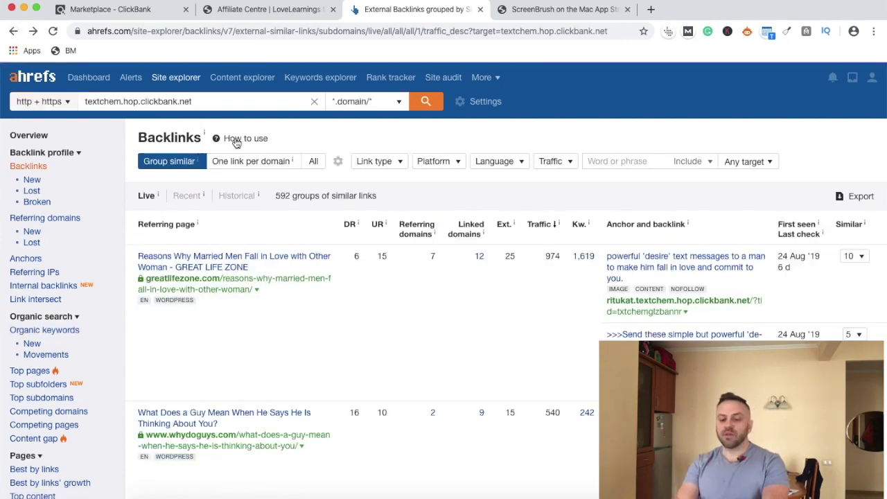
scroll(281, 325, down, 5)
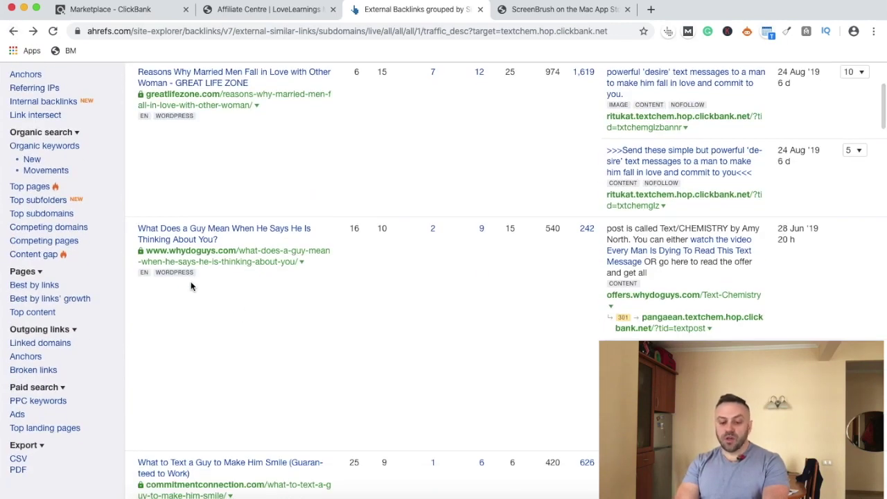
scroll(193, 196, up, 2)
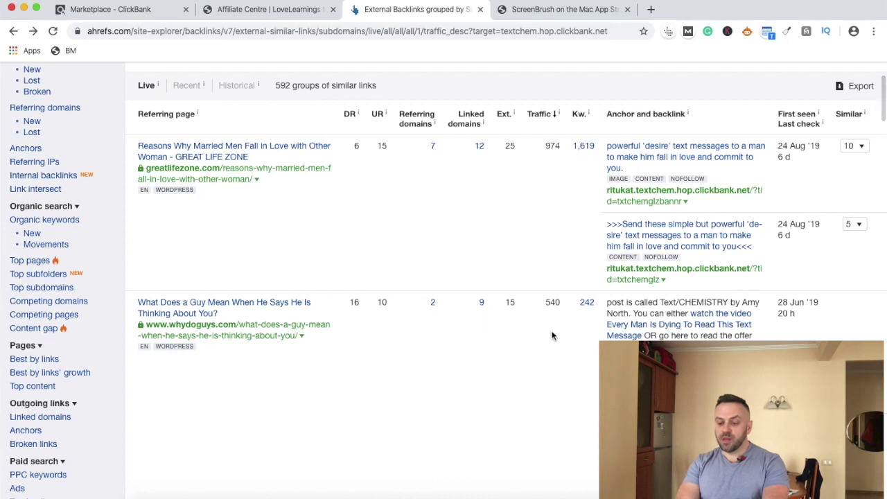
mouse_move(551, 322)
mouse_down()
mouse_move(566, 311)
mouse_move(529, 312)
mouse_move(537, 287)
mouse_up()
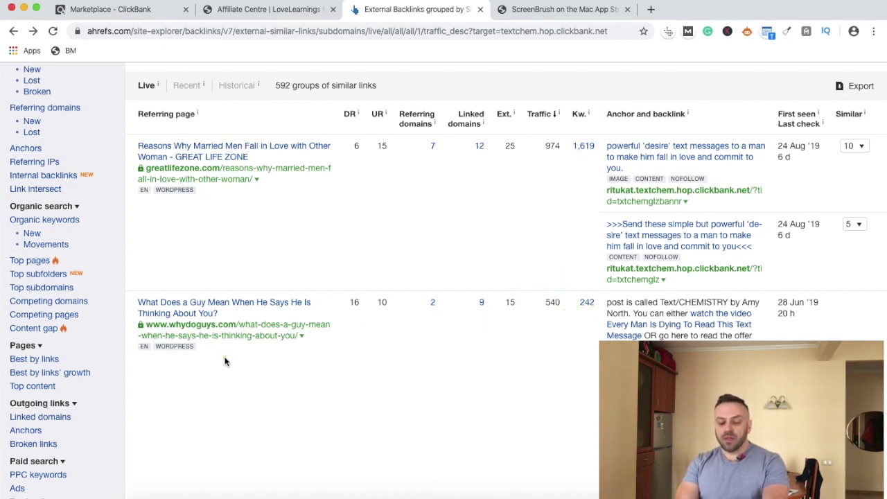
super+click(195, 312)
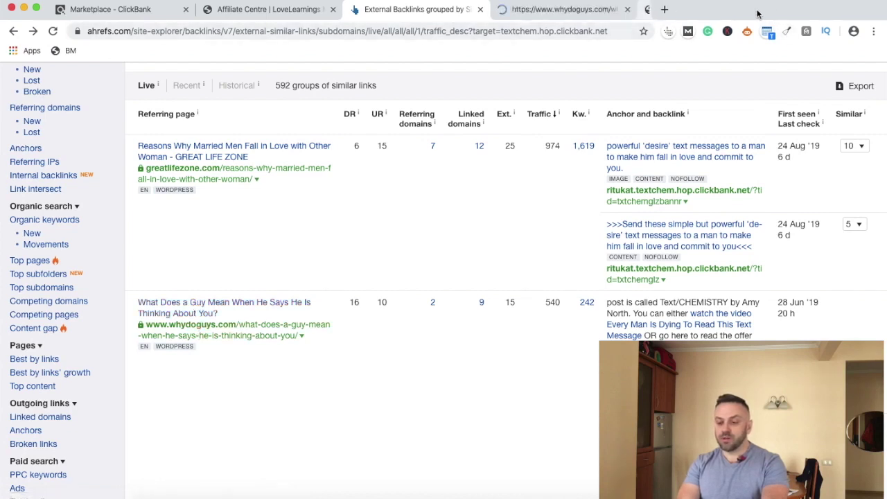
Switch to the whydoguys.com article and examine its title, opening section and inline links
click(600, 11)
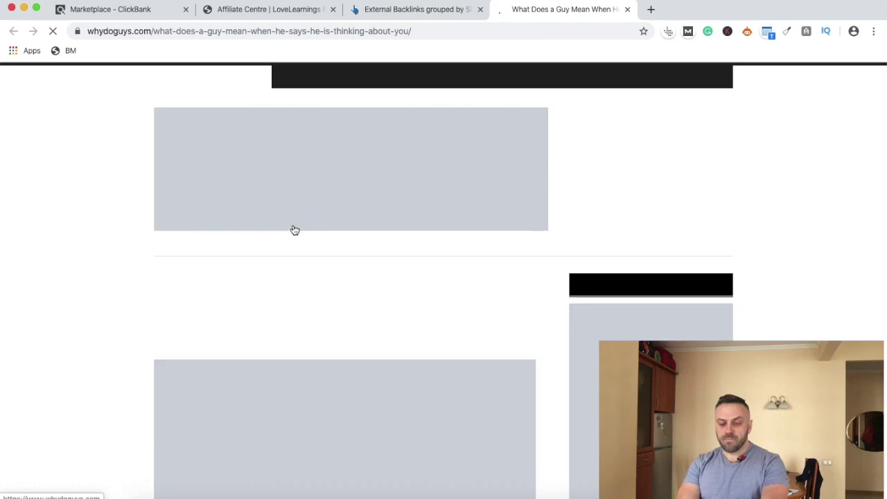
scroll(159, 304, down, 8)
scroll(159, 303, down, 6)
scroll(159, 303, up, 7)
scroll(159, 303, up, 5)
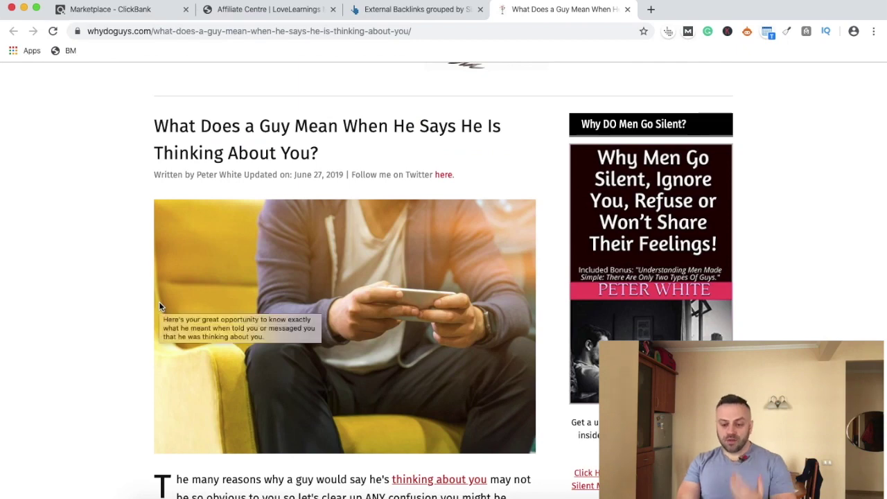
scroll(159, 303, down, 8)
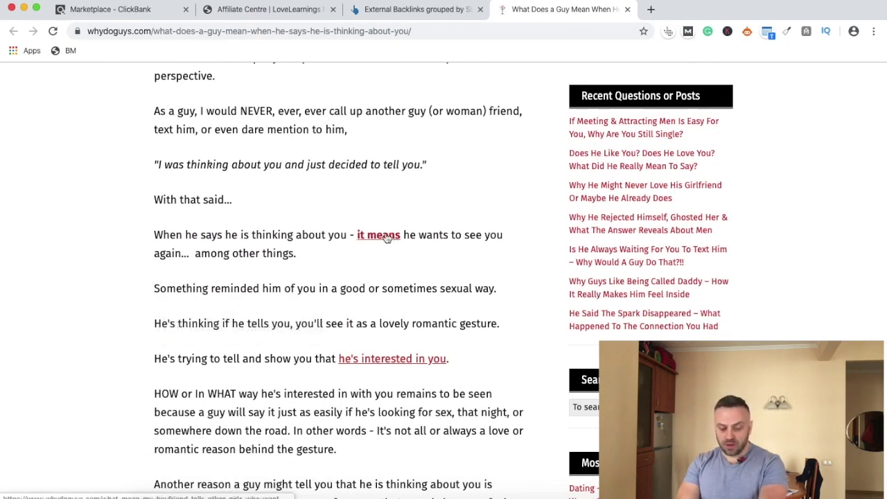
scroll(390, 360, down, 7)
scroll(326, 191, up, 2)
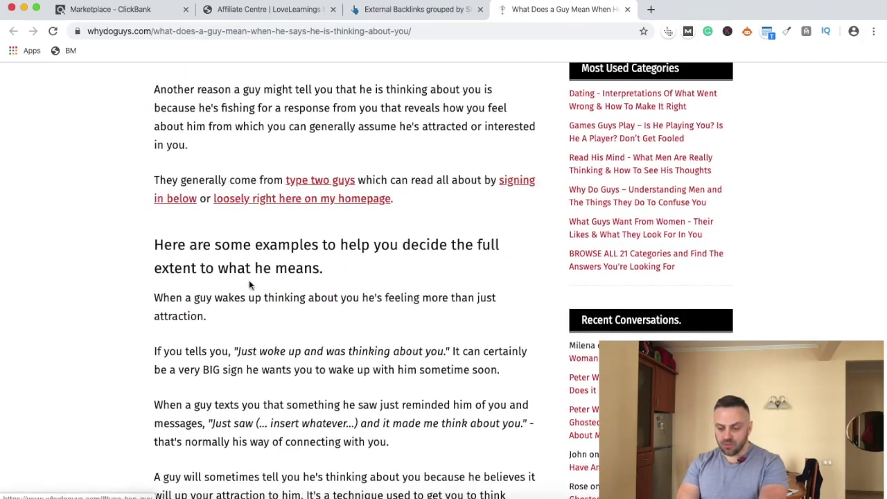
Examine the article's "My suggestions however... are EASY to follow" section and its Text/CHEMISTRY and Love Scripts For Dating links
scroll(248, 283, down, 12)
scroll(248, 279, down, 8)
scroll(270, 257, up, 3)
scroll(275, 273, down, 10)
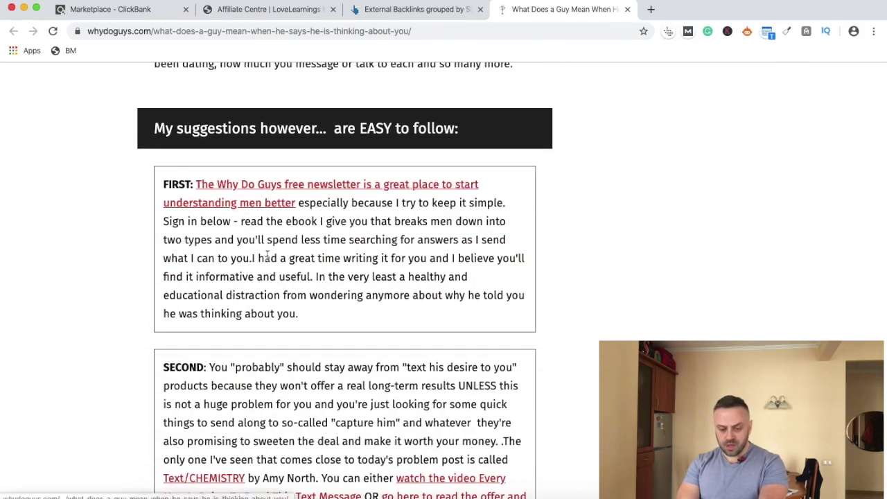
scroll(293, 200, down, 10)
scroll(252, 305, up, 3)
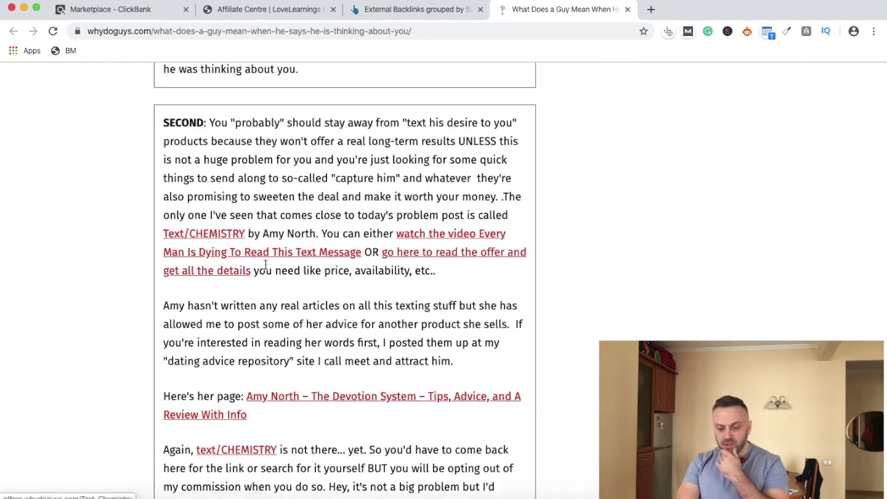
scroll(236, 274, down, 4)
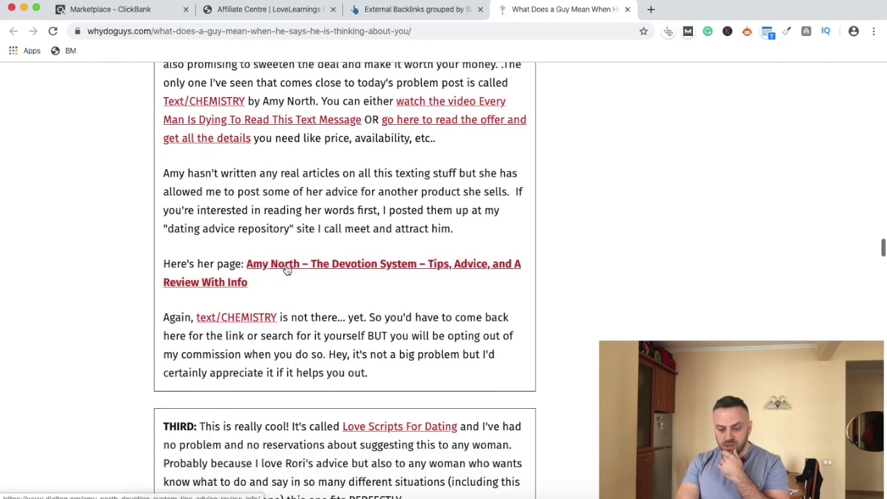
scroll(290, 268, down, 5)
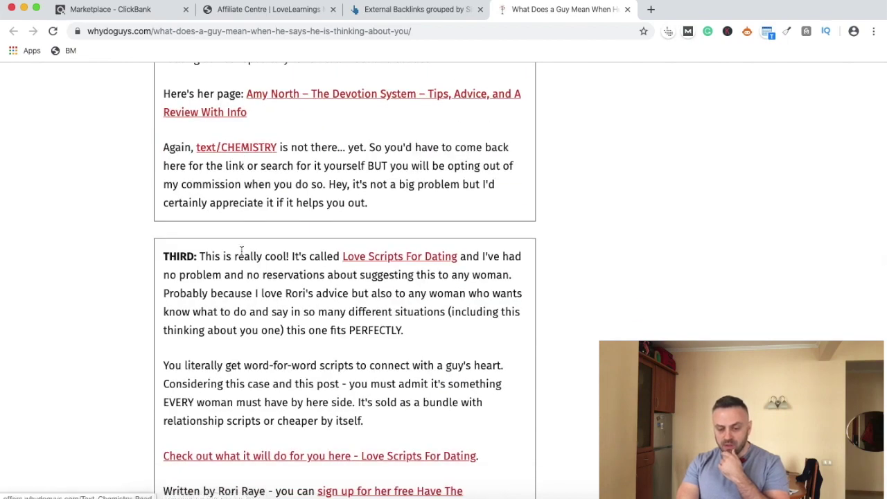
scroll(241, 253, up, 20)
scroll(243, 256, up, 1)
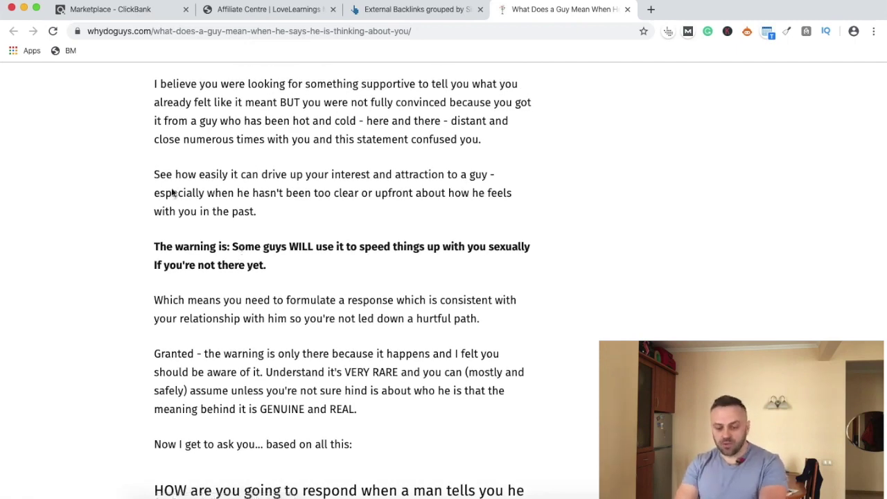
Open the article's page source and search it for "textch", then for "text"
right_click(130, 167)
click(174, 314)
key(super+f)
text(t)
key(BackSpace)
key(BackSpace)
text(xtch)
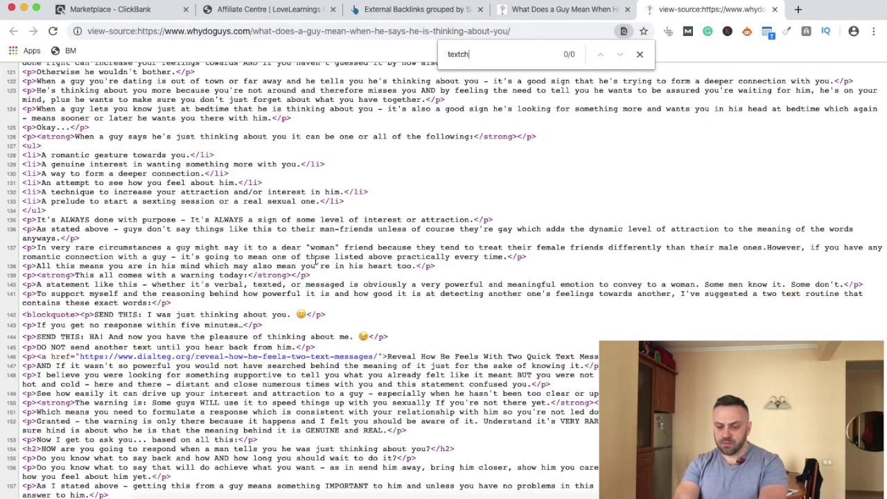
key(BackSpace)
key(BackSpace)
key(Return)
key(Return)
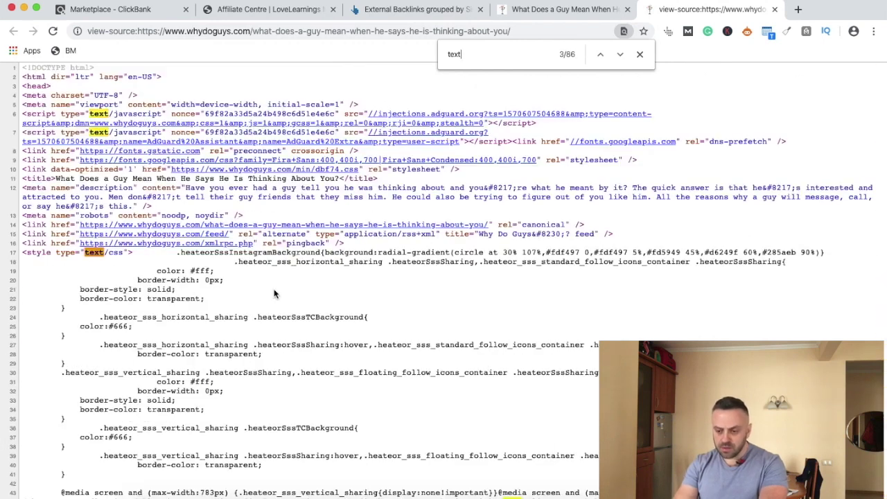
key(Return)
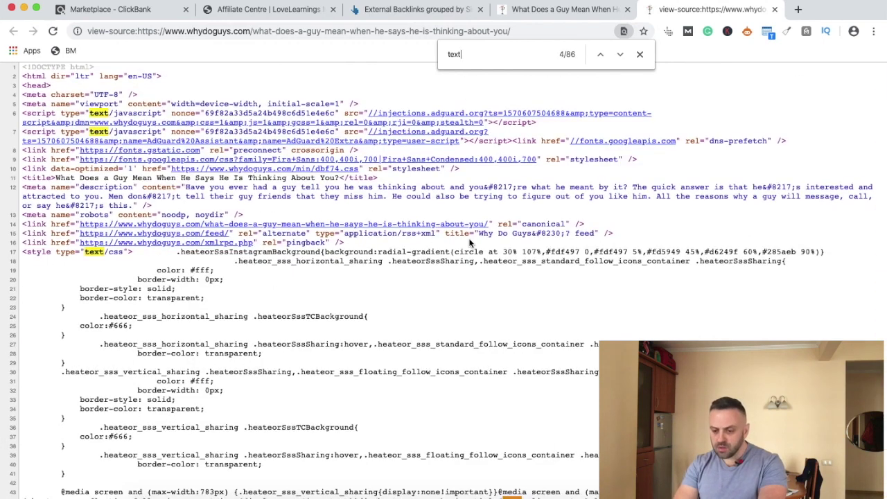
Return to the Ahrefs backlink list and check the anchor and backlink entry for the whydoguys.com article
click(575, 9)
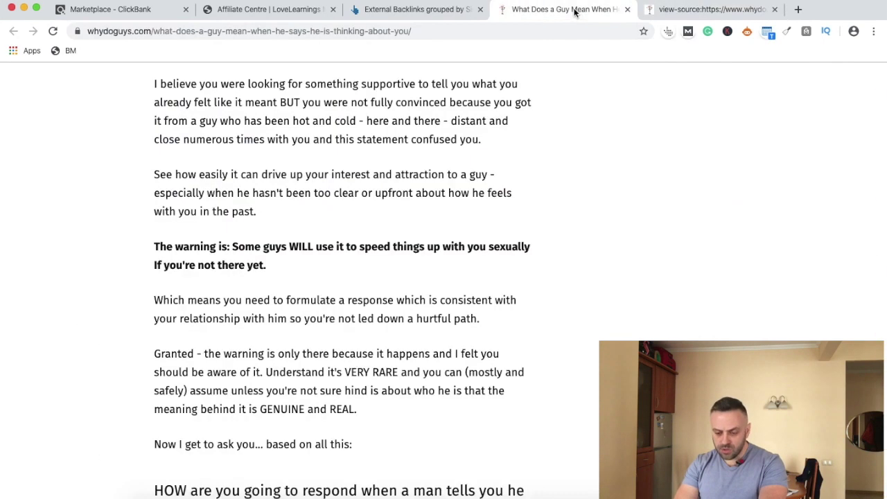
click(422, 11)
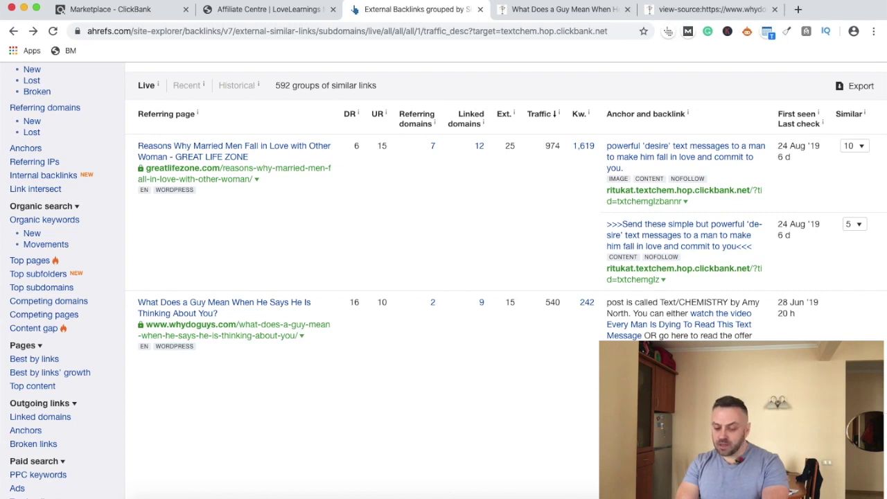
click(600, 366)
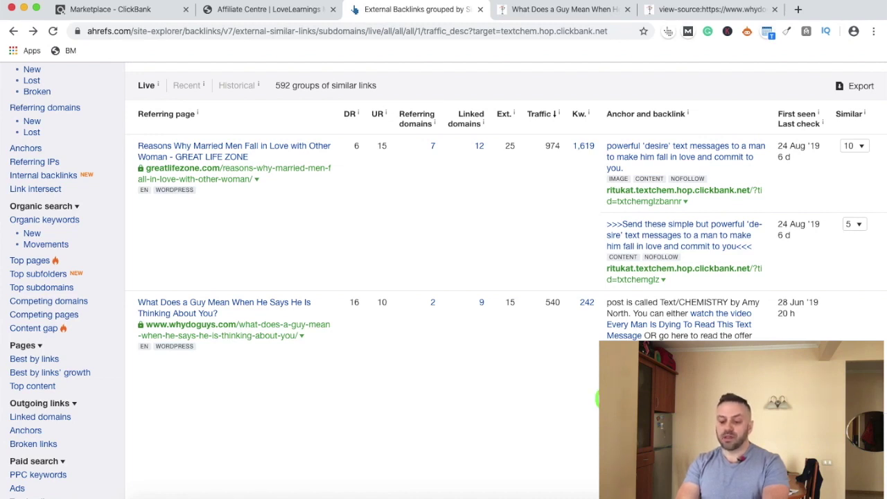
Reopen the page source of the whydoguys.com article and locate the promotional links by searching for "text-ch"
click(587, 9)
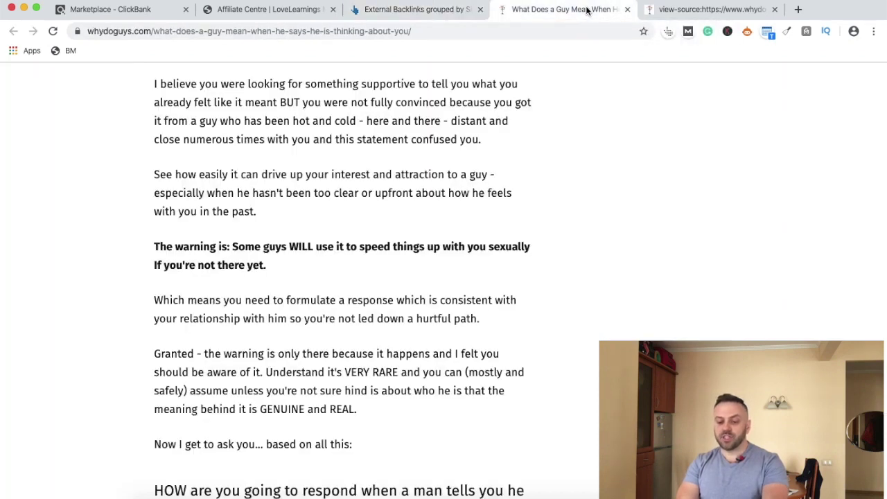
right_click(87, 204)
click(258, 221)
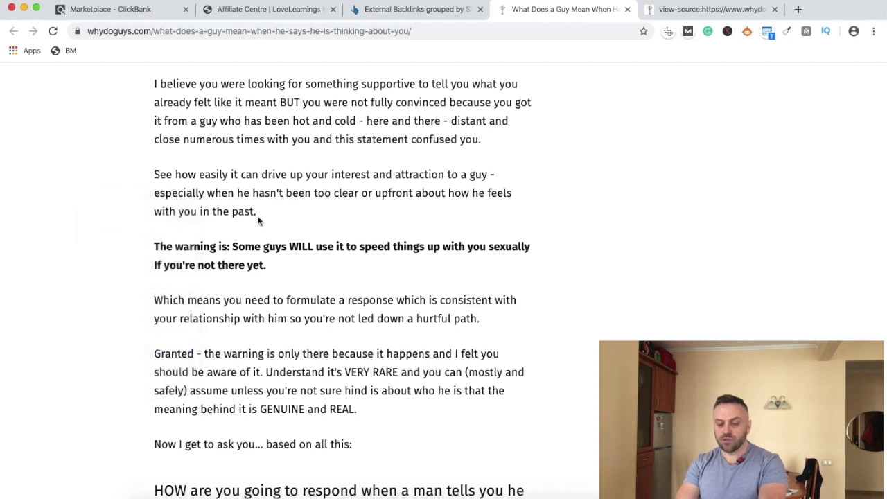
key(super+alt+u)
key(super+f)
text(text-ch)
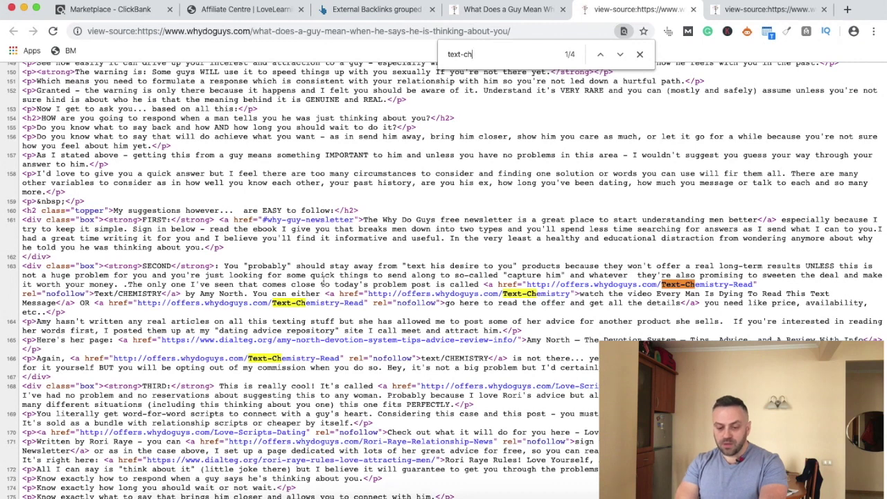
key(Escape)
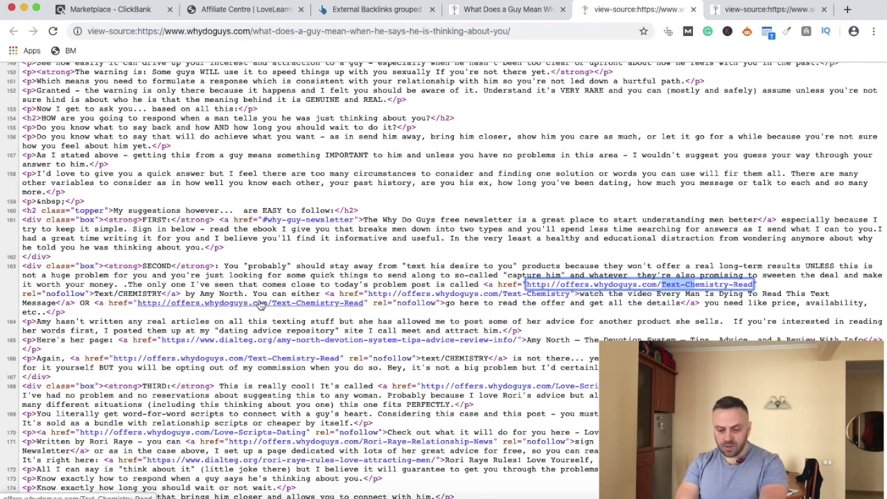
Take the phrase "You can either" from the source, close that source tab and find the phrase in the article
drag(200, 293, 256, 293)
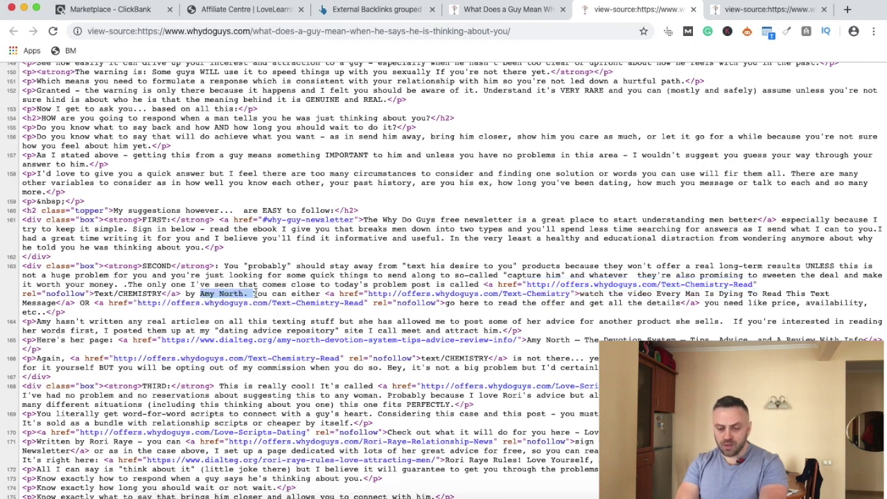
drag(318, 292, 253, 293)
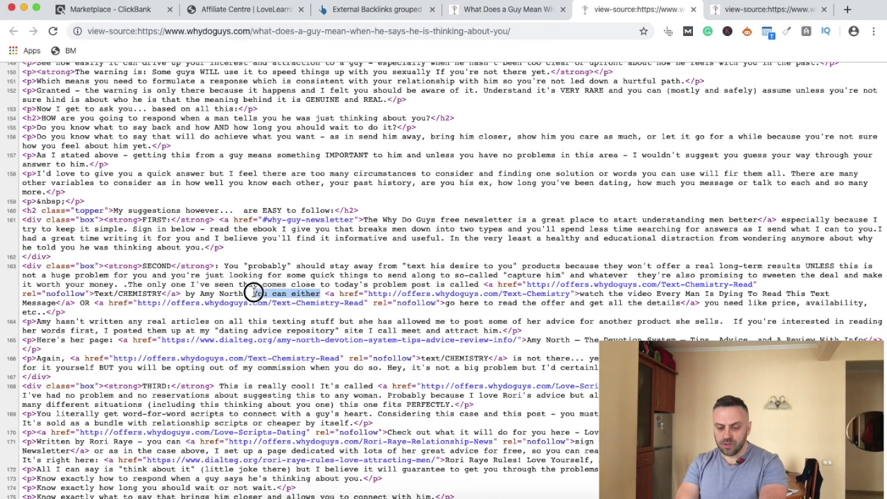
click(693, 10)
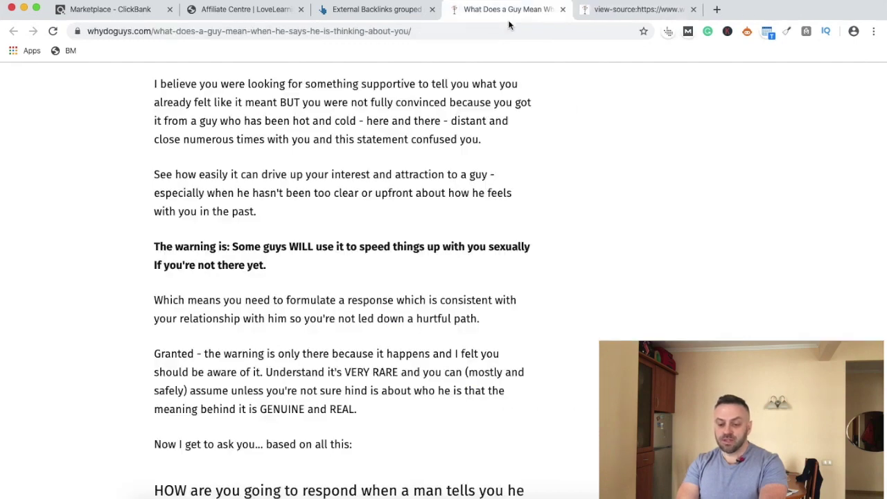
right_click(315, 147)
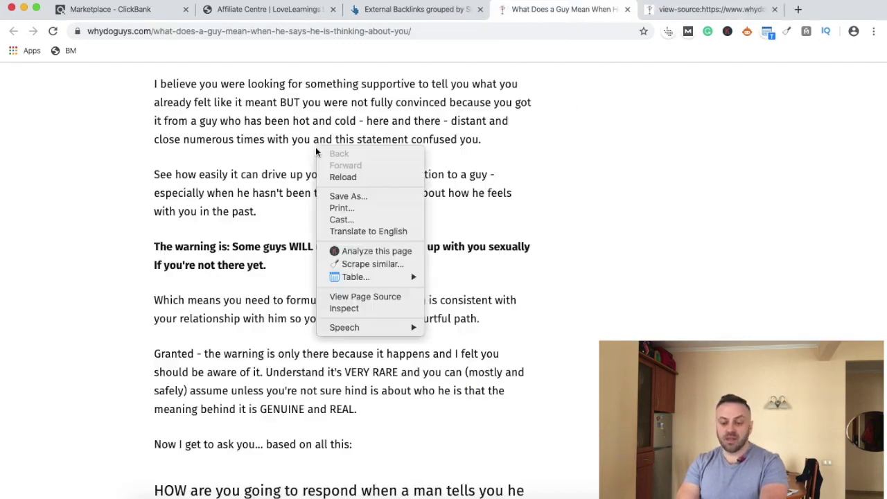
click(247, 178)
key(super+f)
key(Escape)
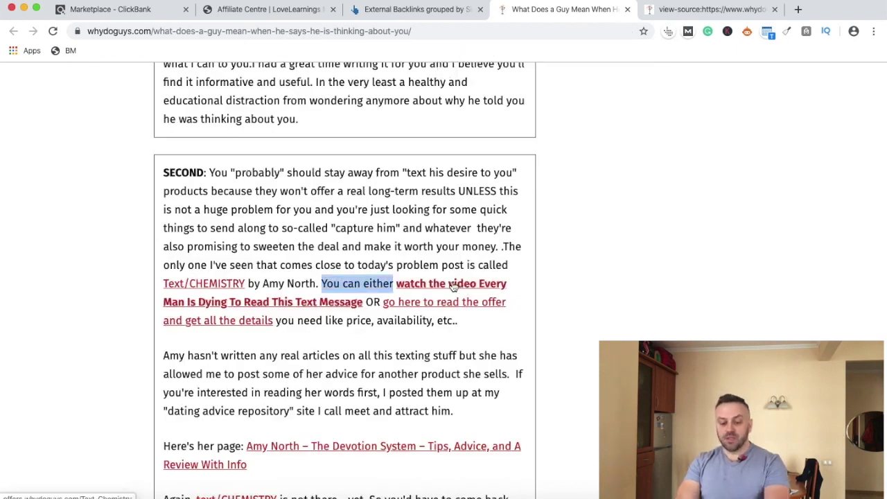
Open the "watch the video Every Man Is Dying To Read This Text Message" link in a new tab, view its landing page and close it
super+click(451, 286)
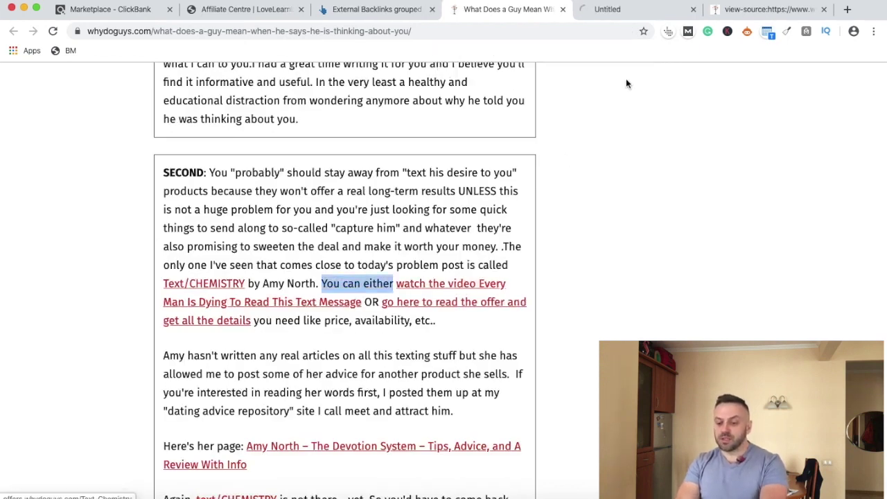
click(634, 17)
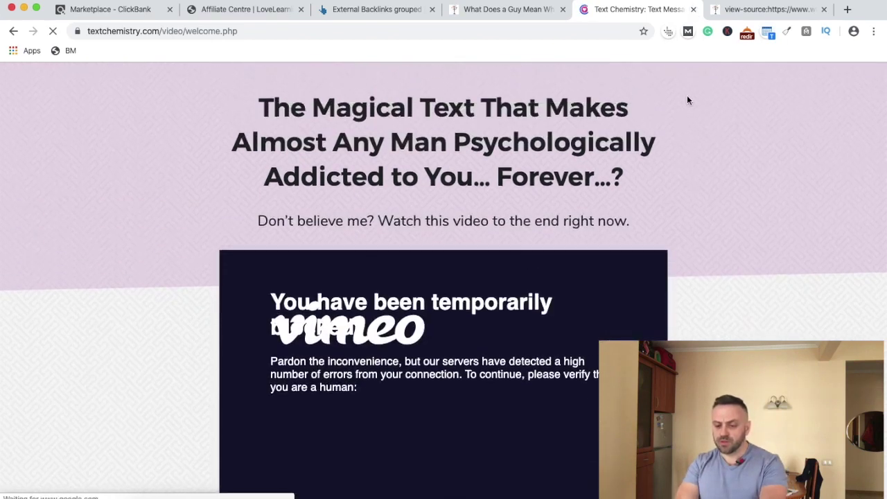
click(693, 10)
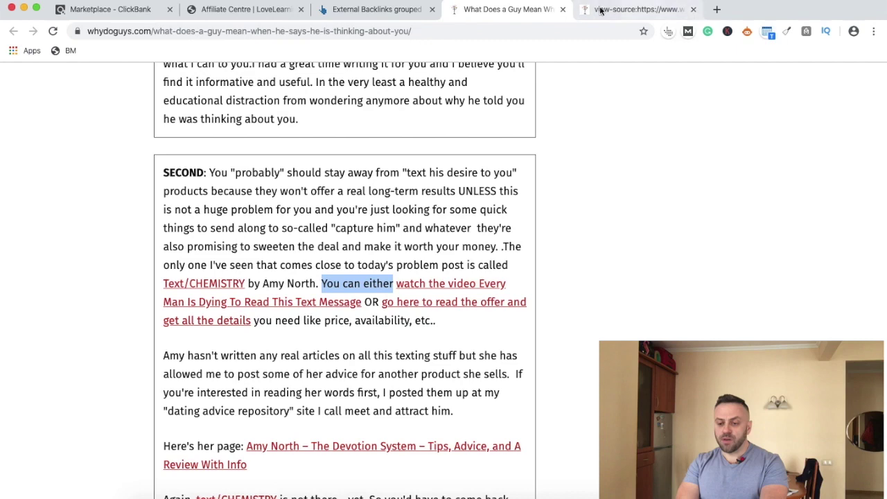
Return to the backlink list and open the Organic keywords report for the whydoguys.com article
click(402, 13)
scroll(270, 264, down, 5)
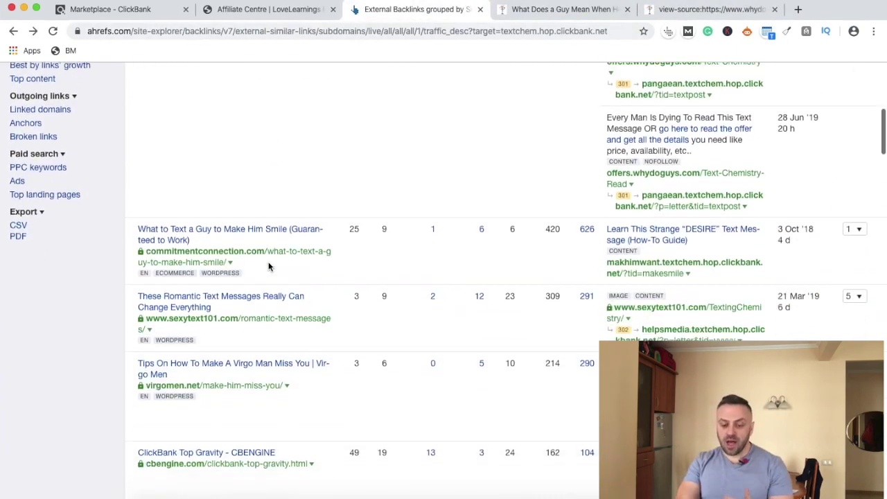
scroll(270, 266, up, 3)
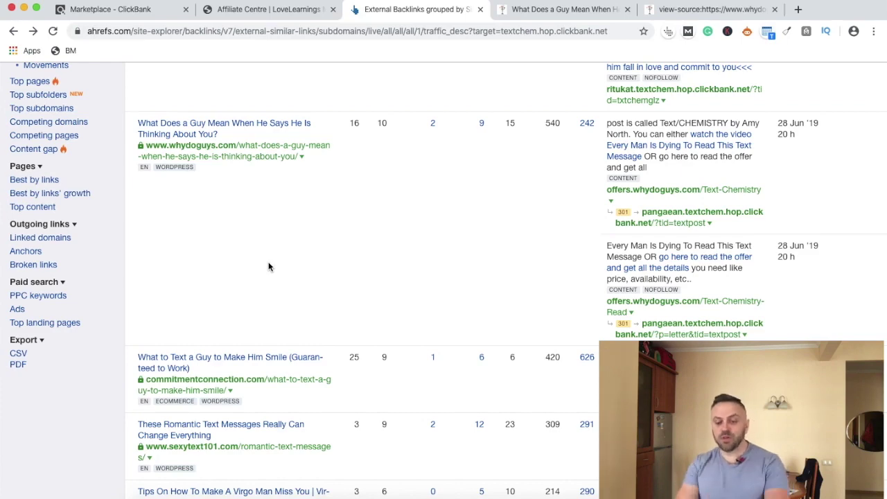
scroll(269, 267, up, 2)
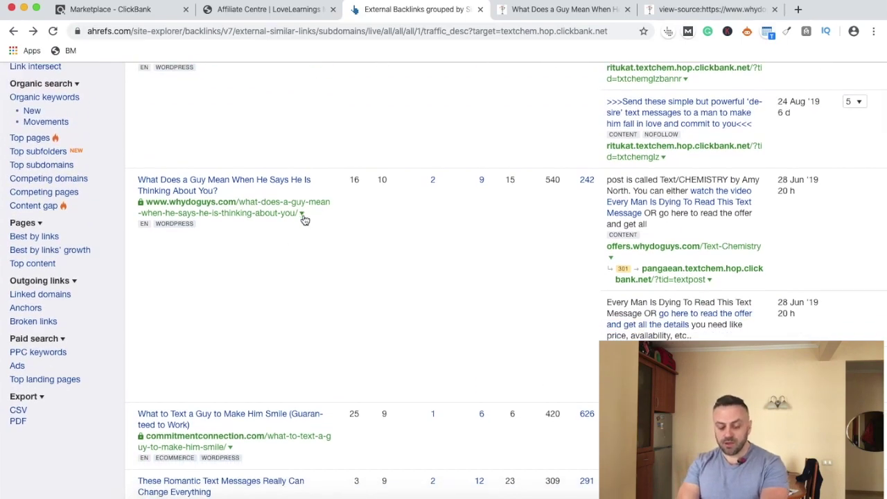
mouse_move(294, 221)
mouse_down()
mouse_move(338, 192)
mouse_move(317, 215)
mouse_move(297, 194)
mouse_move(305, 214)
mouse_up()
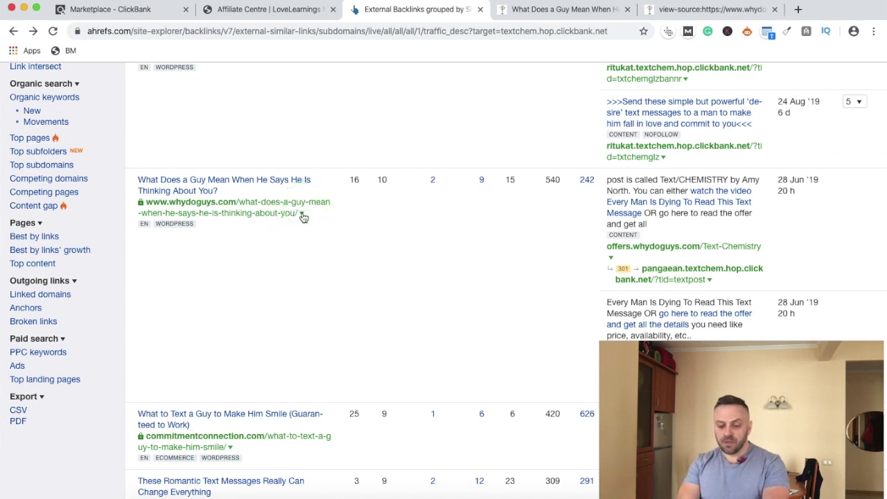
click(302, 214)
scroll(336, 130, up, 2)
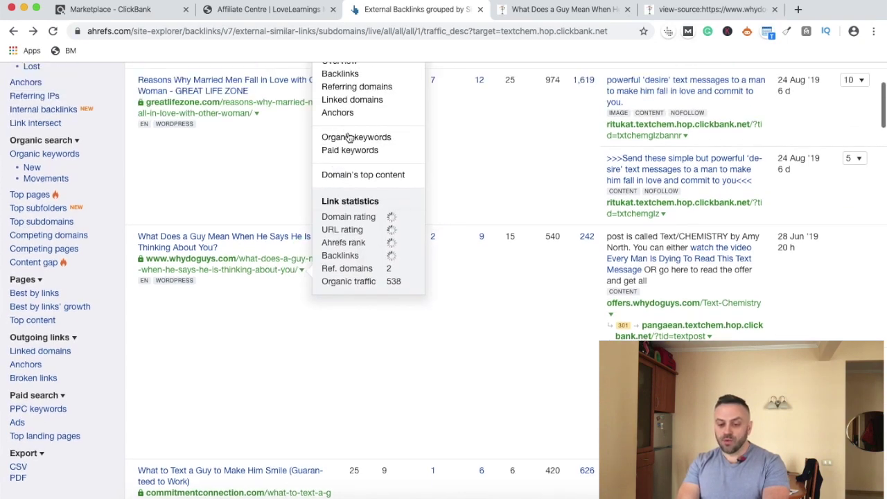
click(346, 138)
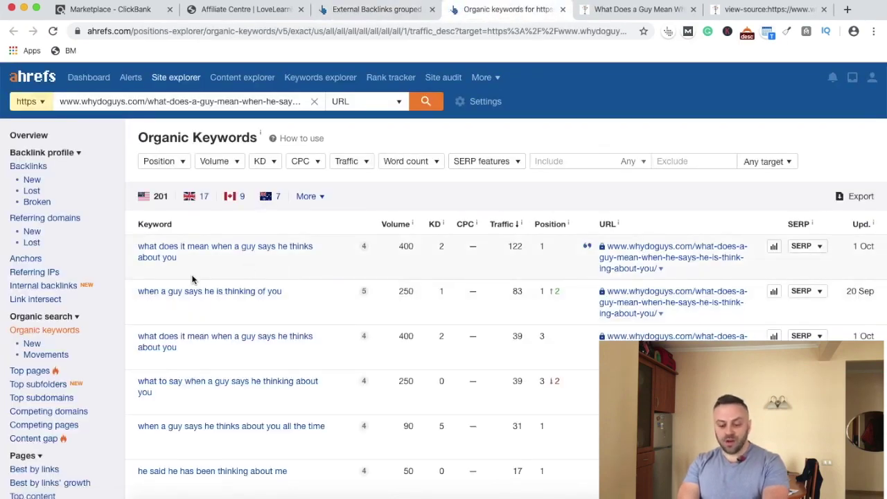
Examine the whydoguys.com article's top-traffic organic keywords and close the report to return to the backlink list
mouse_move(159, 287)
mouse_down()
mouse_move(253, 281)
mouse_move(166, 222)
mouse_move(196, 291)
mouse_up()
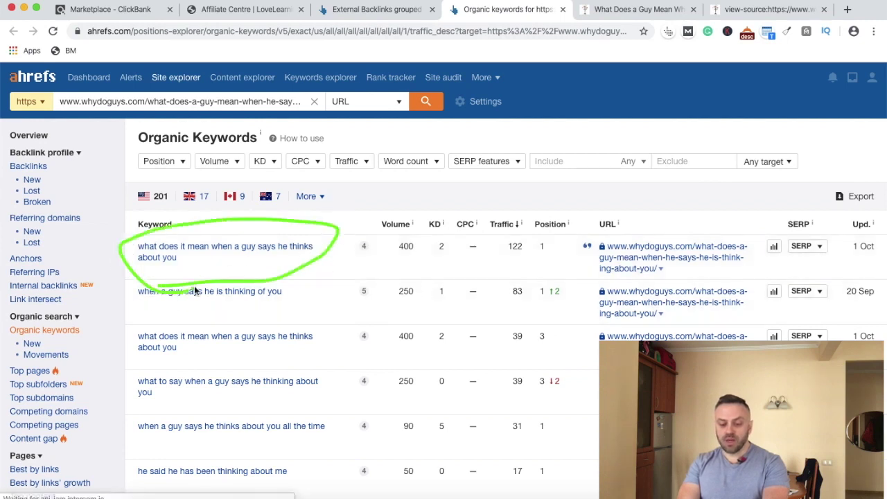
mouse_move(151, 368)
mouse_down()
mouse_move(308, 339)
mouse_move(153, 323)
mouse_move(171, 368)
mouse_up()
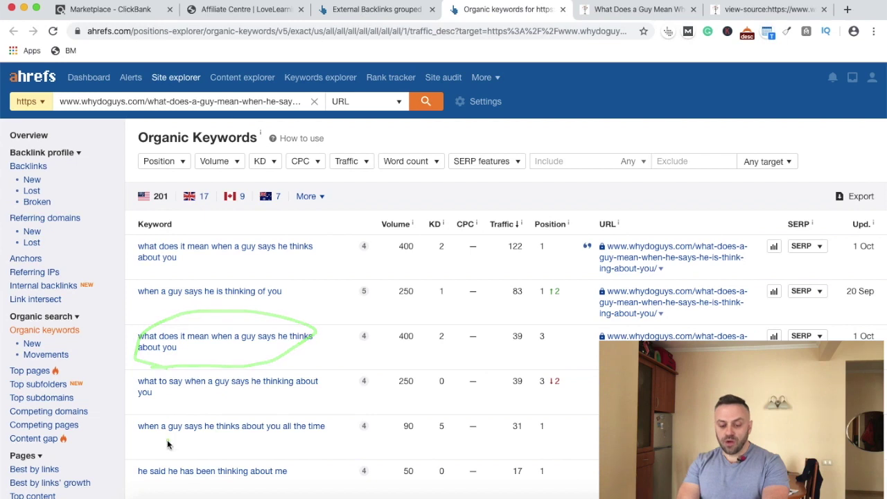
mouse_move(166, 449)
mouse_down()
mouse_move(332, 418)
mouse_move(135, 419)
mouse_move(170, 448)
mouse_up()
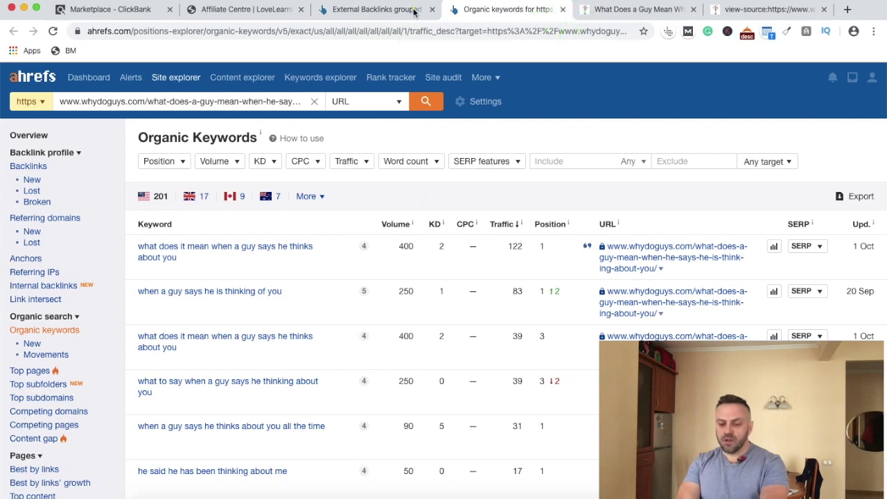
click(563, 11)
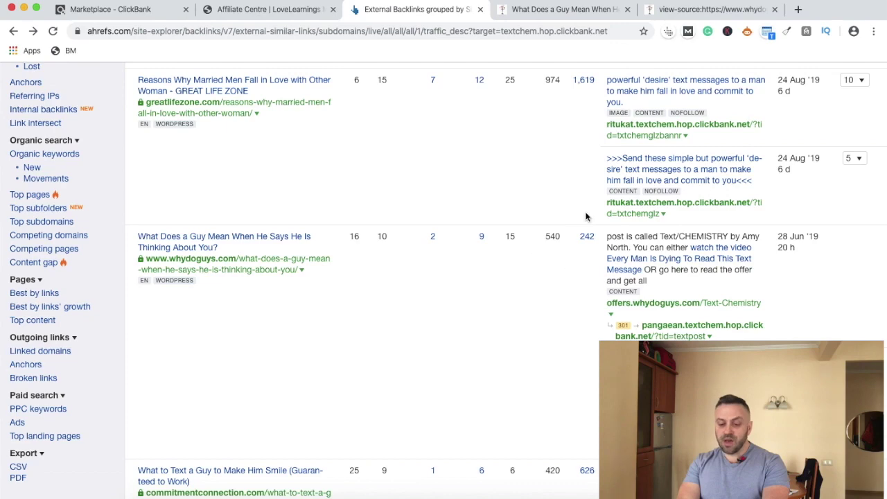
Compare the traffic of the greatlifezone.com and whydoguys.com referring pages in the Text Chemistry backlink list
scroll(552, 243, up, 5)
scroll(558, 250, down, 3)
scroll(557, 250, down, 3)
mouse_move(563, 236)
mouse_down()
mouse_move(534, 201)
mouse_move(574, 215)
mouse_up()
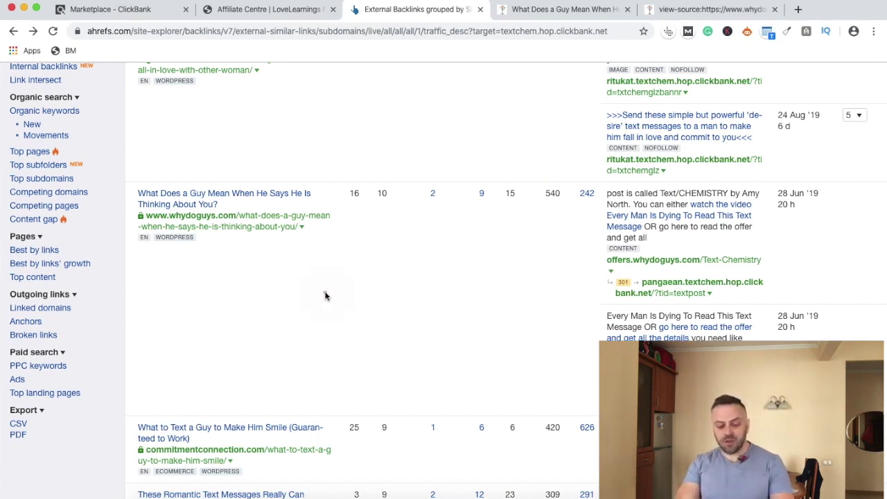
scroll(325, 296, down, 4)
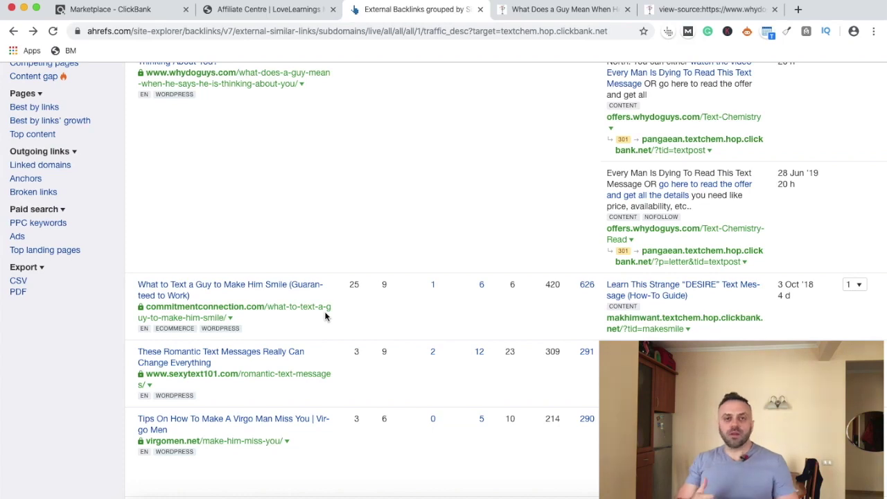
scroll(324, 311, up, 5)
scroll(325, 311, down, 3)
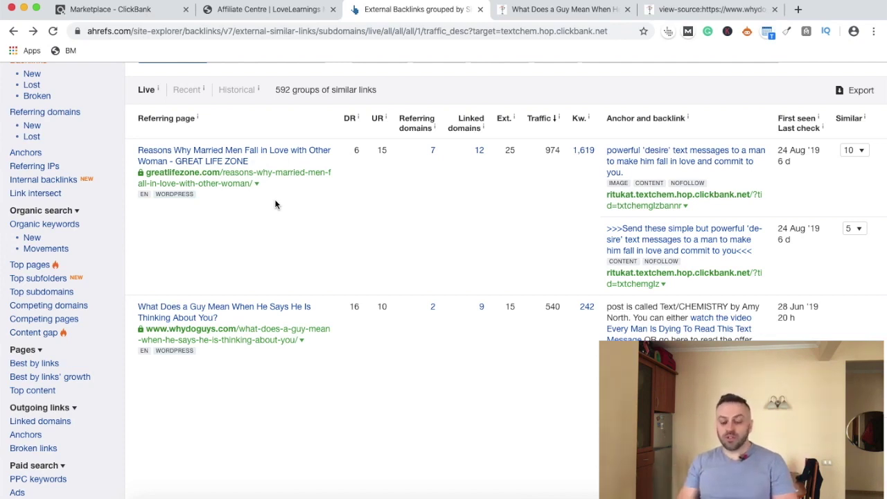
scroll(270, 274, down, 3)
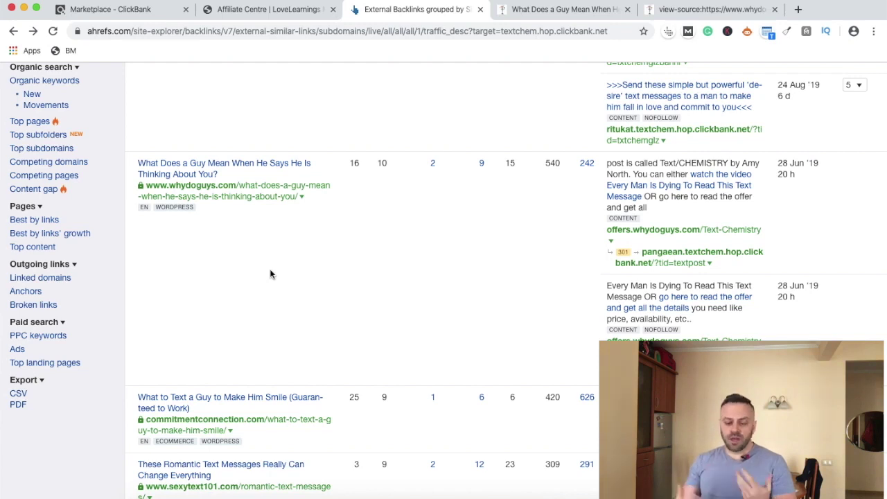
Examine the topics and traffic of the commitmentconnection.com and sexytext101.com referring pages further down the backlink list
scroll(270, 274, down, 5)
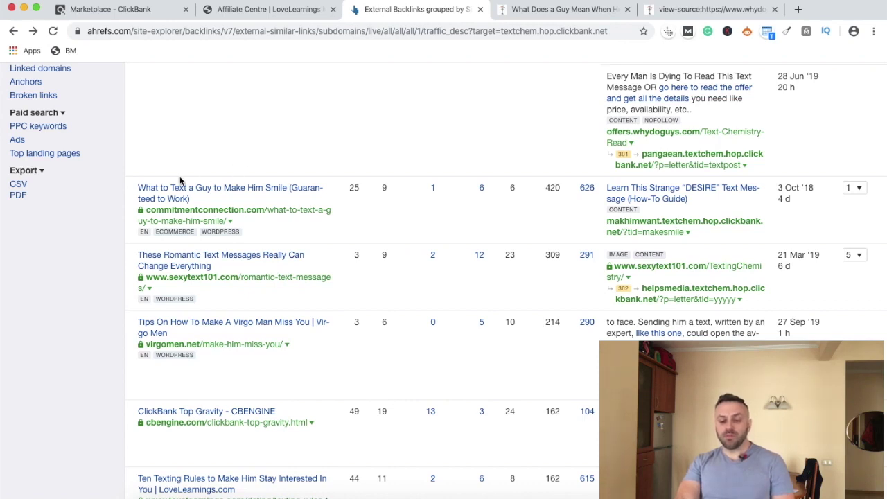
mouse_move(169, 219)
mouse_down()
mouse_move(340, 200)
mouse_move(129, 158)
mouse_move(191, 225)
mouse_up()
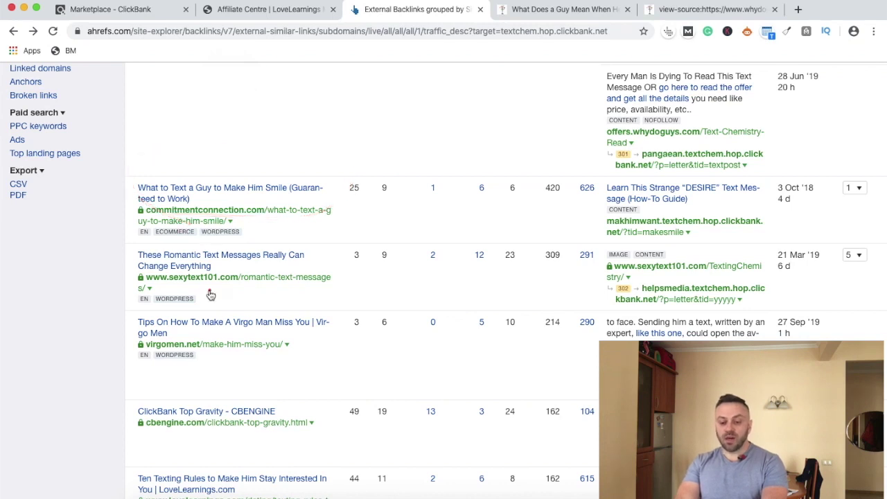
mouse_move(534, 204)
mouse_down()
mouse_move(564, 171)
mouse_move(558, 197)
mouse_up()
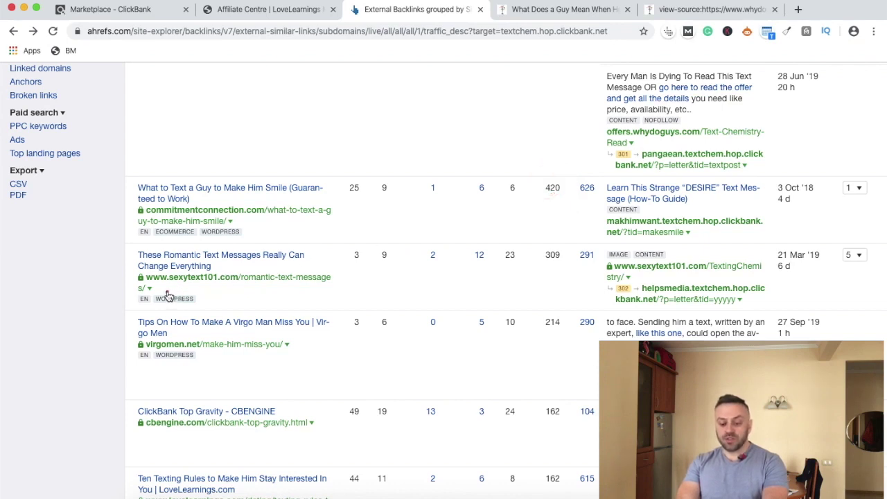
mouse_move(167, 295)
mouse_down()
mouse_move(155, 293)
mouse_move(302, 237)
mouse_move(135, 278)
mouse_move(217, 278)
mouse_up()
mouse_move(554, 277)
mouse_down()
mouse_move(534, 270)
mouse_move(552, 277)
mouse_up()
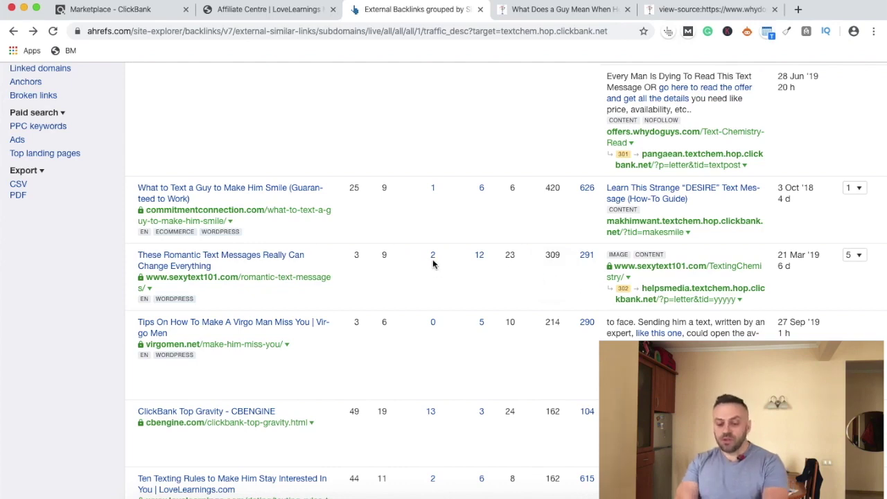
Open the Organic keywords report for the greatlifezone.com article about married men falling in love with another woman
scroll(432, 259, up, 10)
scroll(339, 318, down, 3)
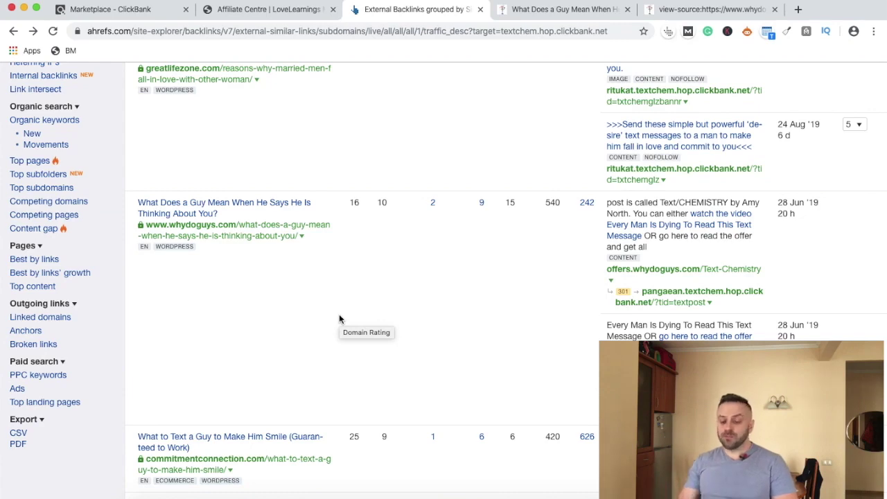
scroll(338, 318, up, 5)
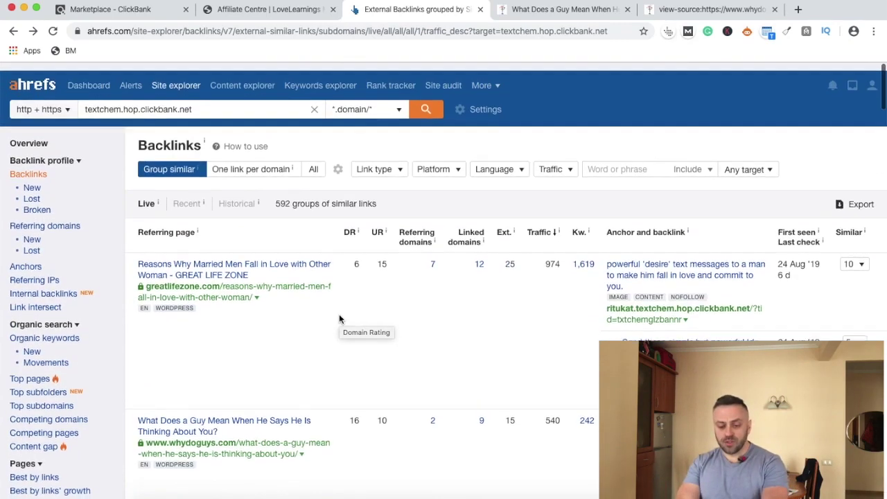
click(257, 289)
click(305, 158)
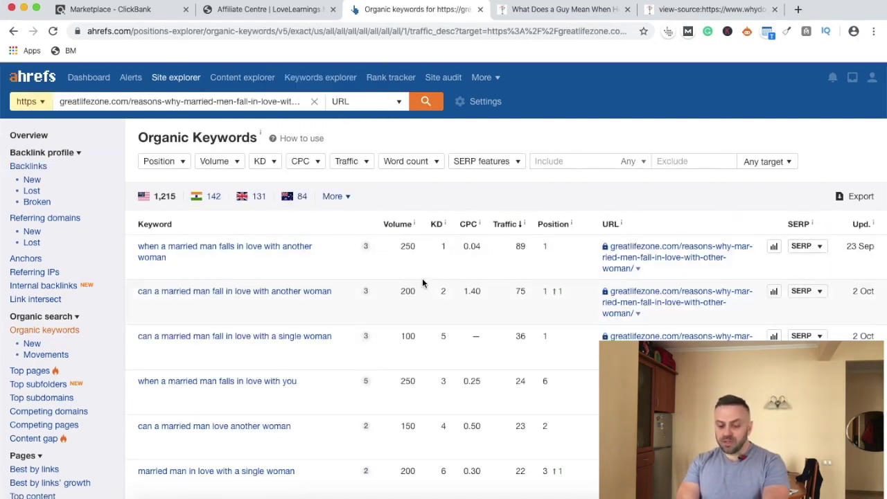
Review the search volume and keyword difficulty of the keywords the greatlifezone.com article ranks for
scroll(422, 280, down, 3)
scroll(422, 281, up, 4)
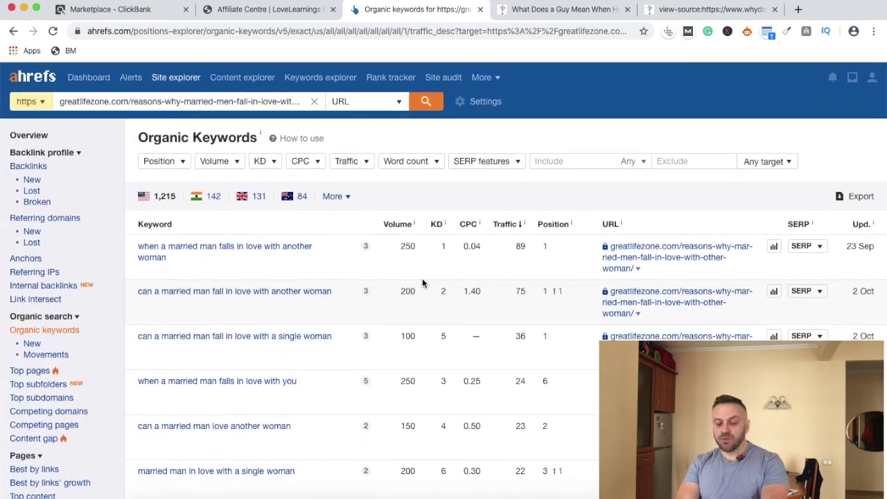
mouse_move(431, 268)
mouse_down()
mouse_move(458, 252)
mouse_move(427, 220)
mouse_move(453, 253)
mouse_move(420, 228)
mouse_move(461, 228)
mouse_up()
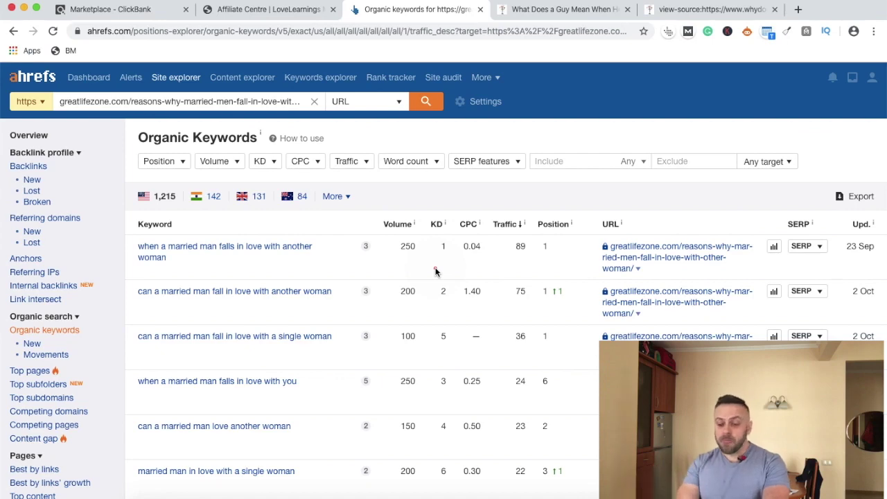
scroll(448, 274, down, 2)
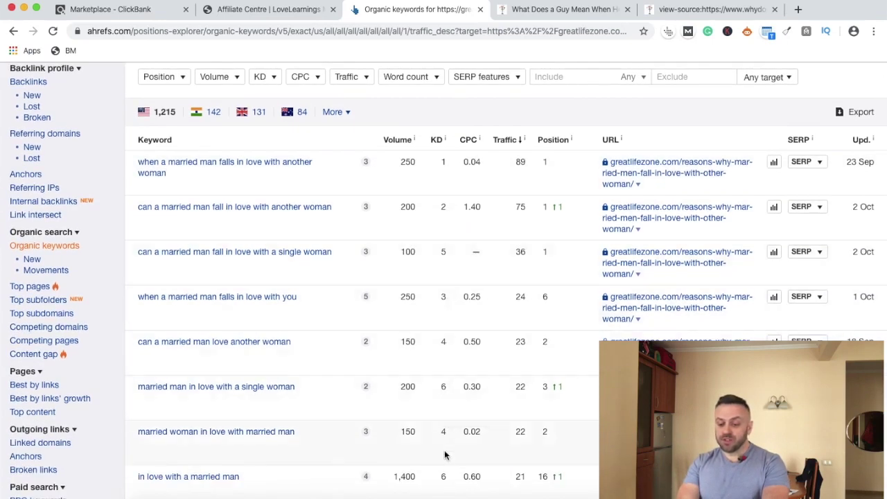
scroll(444, 471, down, 1)
scroll(447, 415, down, 2)
scroll(454, 360, up, 5)
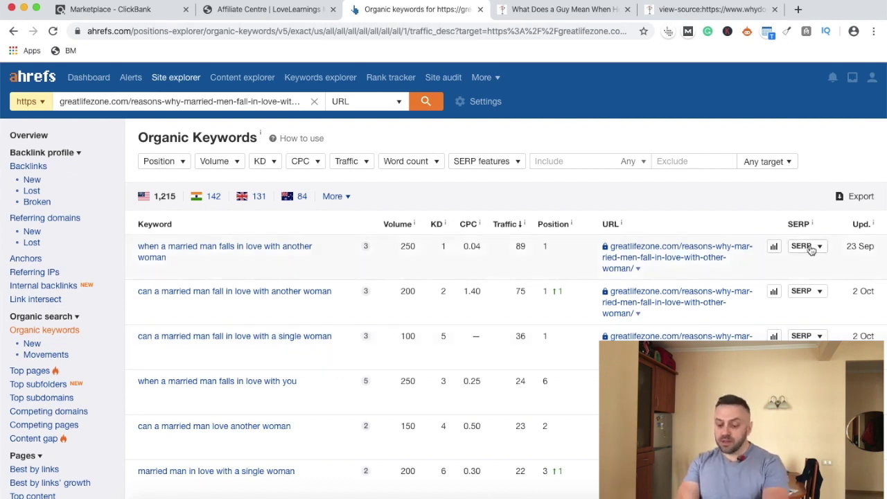
Expand the SERP overview for "when a married man falls in love with another woman" and compare the ranking pages' traffic and Ahrefs Rank
mouse_move(793, 261)
mouse_down()
mouse_move(808, 203)
mouse_move(801, 257)
mouse_up()
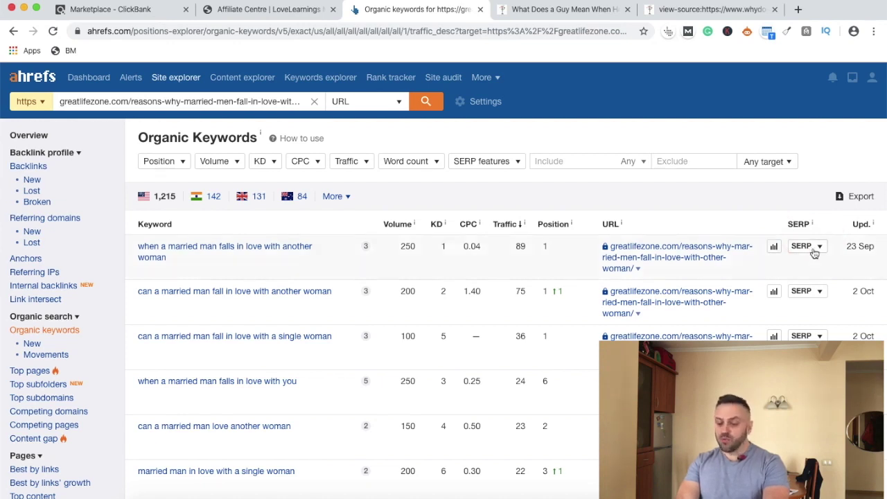
click(815, 248)
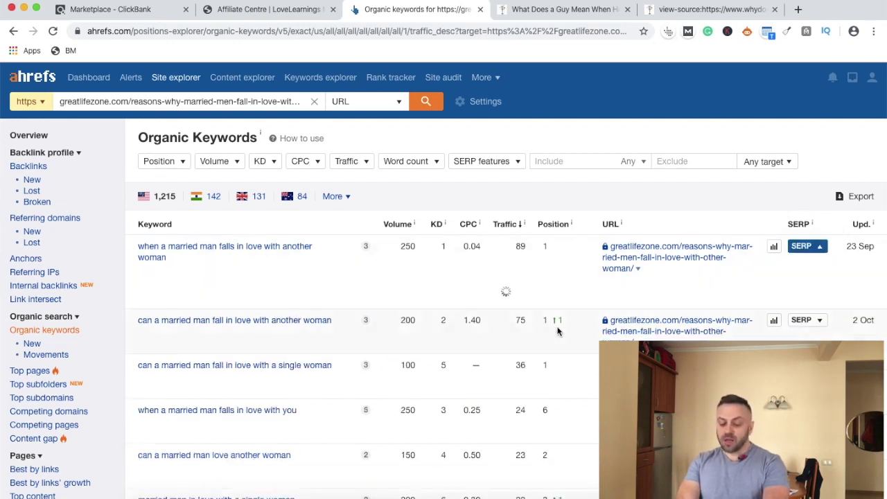
scroll(558, 332, down, 3)
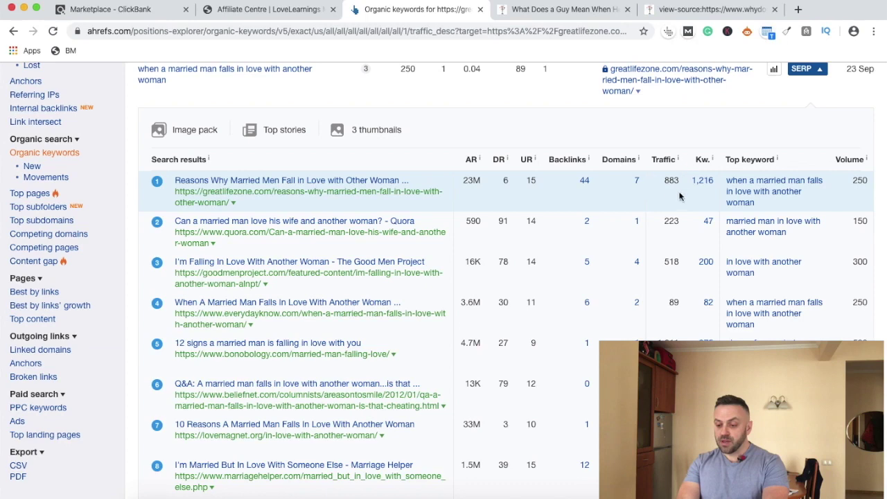
scroll(639, 250, down, 1)
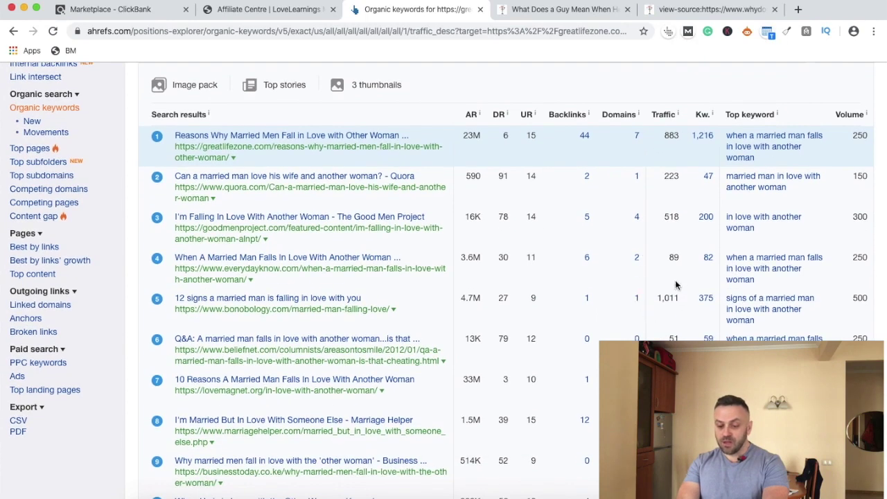
mouse_move(660, 319)
mouse_down()
mouse_move(680, 284)
mouse_move(671, 312)
mouse_up()
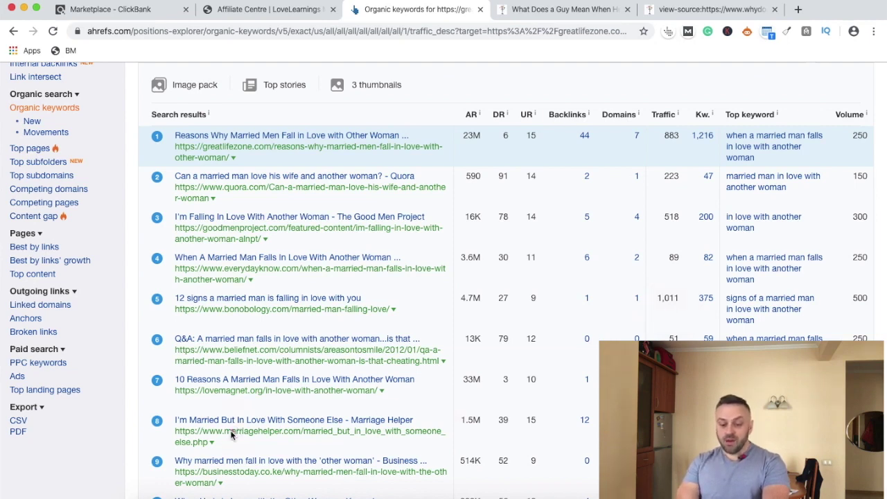
mouse_move(214, 443)
mouse_down()
mouse_move(420, 400)
mouse_move(164, 418)
mouse_up()
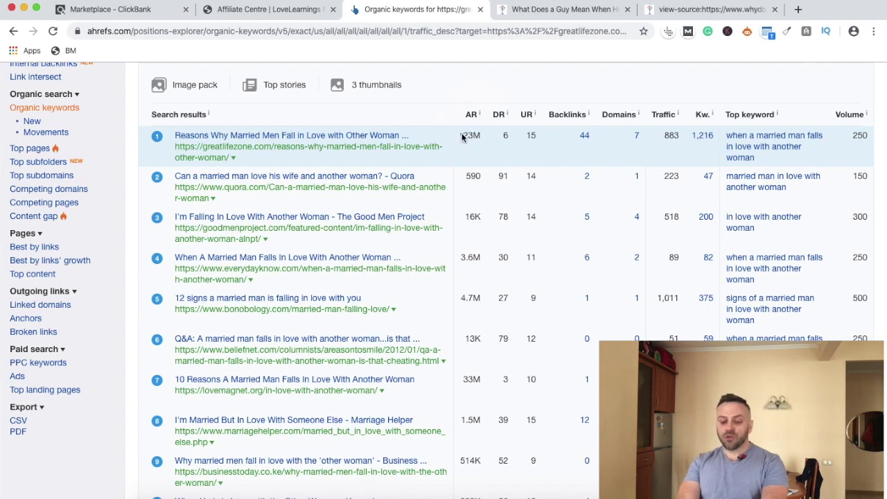
mouse_move(459, 156)
mouse_down()
mouse_move(503, 111)
mouse_move(457, 159)
mouse_move(467, 155)
mouse_up()
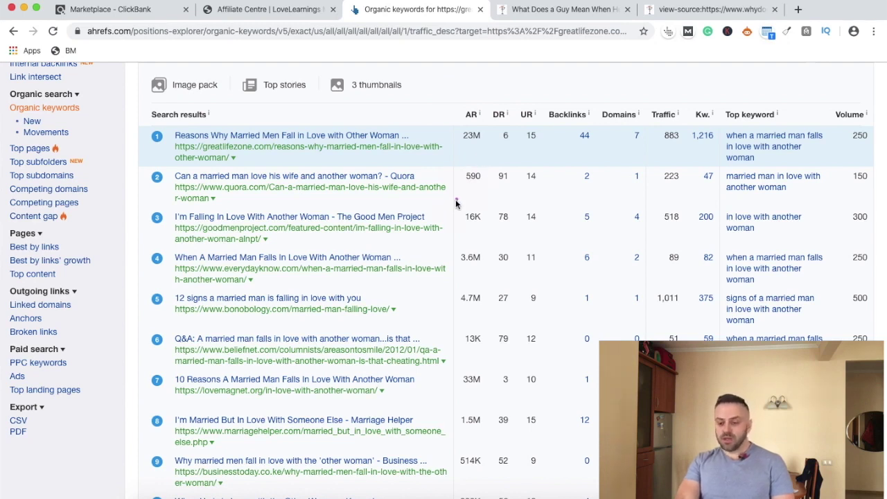
mouse_move(464, 194)
mouse_down()
mouse_move(492, 182)
mouse_move(261, 169)
mouse_move(212, 204)
mouse_move(387, 206)
mouse_move(478, 192)
mouse_up()
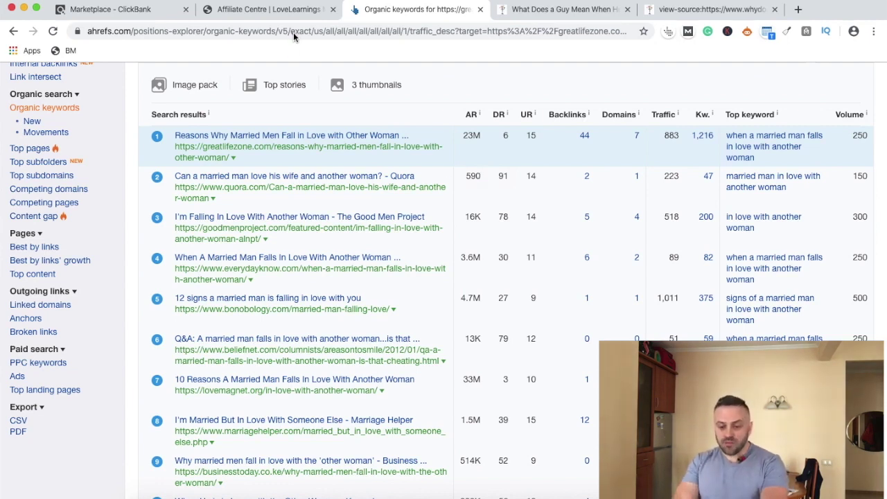
Return to the Text Chemistry backlink list and review the article topics from greatlifezone.com down to commitmentconnection.com
click(14, 31)
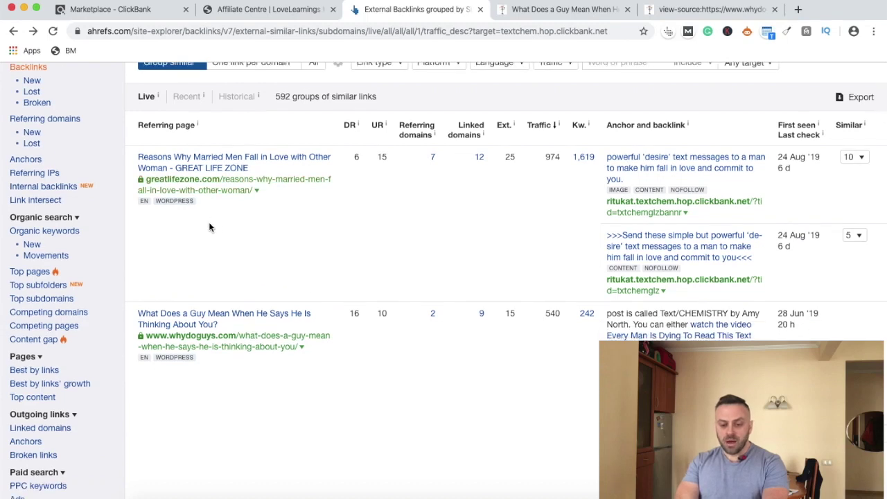
mouse_move(203, 211)
mouse_down()
mouse_move(306, 136)
mouse_move(136, 139)
mouse_move(246, 206)
mouse_up()
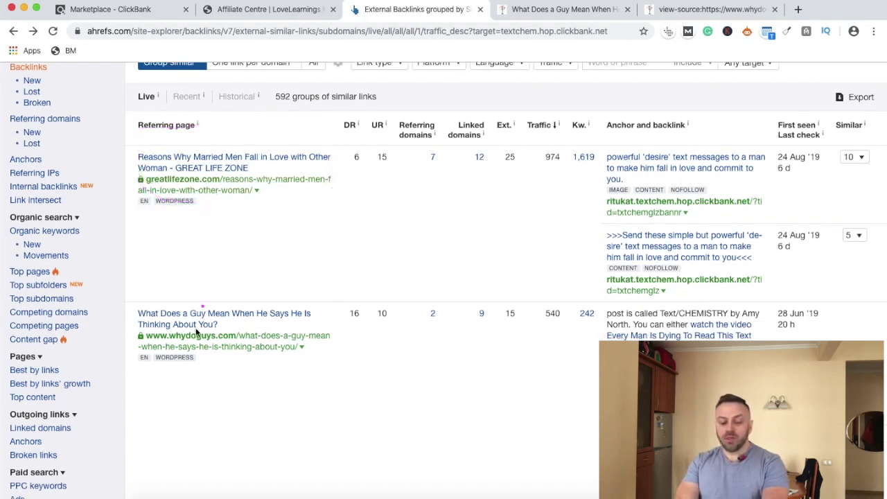
mouse_move(203, 396)
mouse_down()
mouse_move(288, 376)
mouse_move(150, 283)
mouse_move(131, 362)
mouse_move(206, 392)
mouse_up()
scroll(214, 393, down, 5)
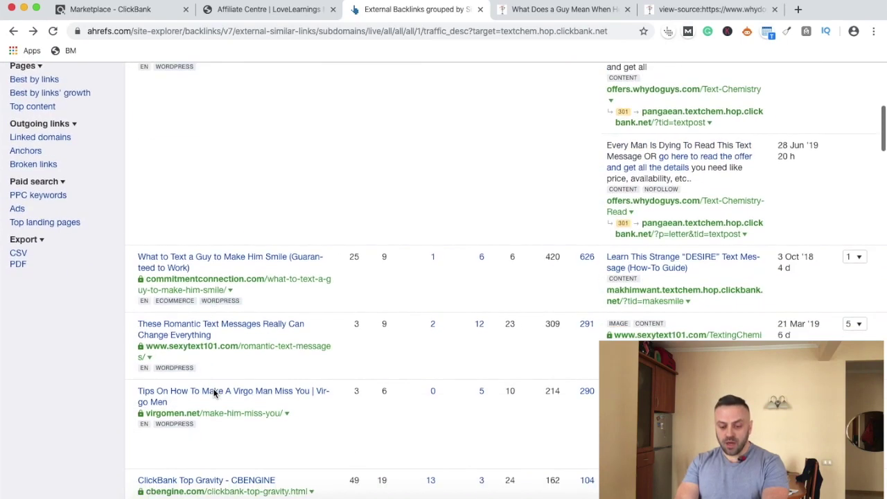
mouse_move(230, 311)
mouse_down()
mouse_move(337, 284)
mouse_move(99, 291)
mouse_move(263, 318)
mouse_up()
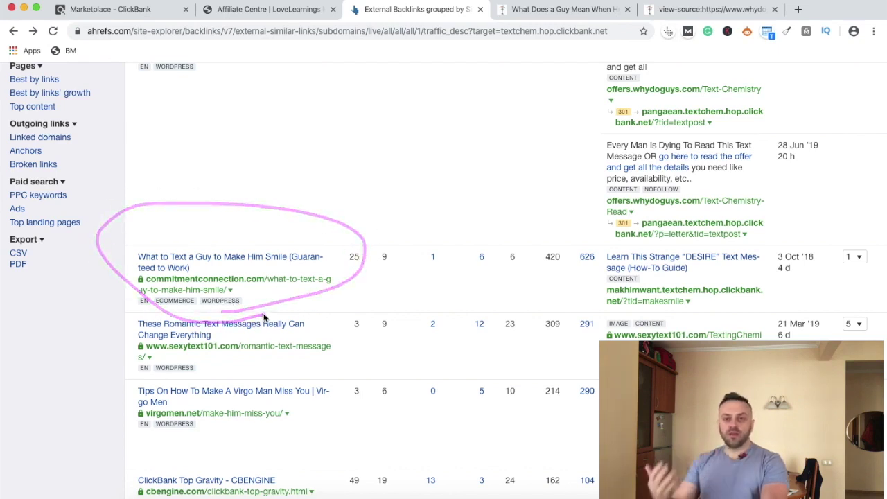